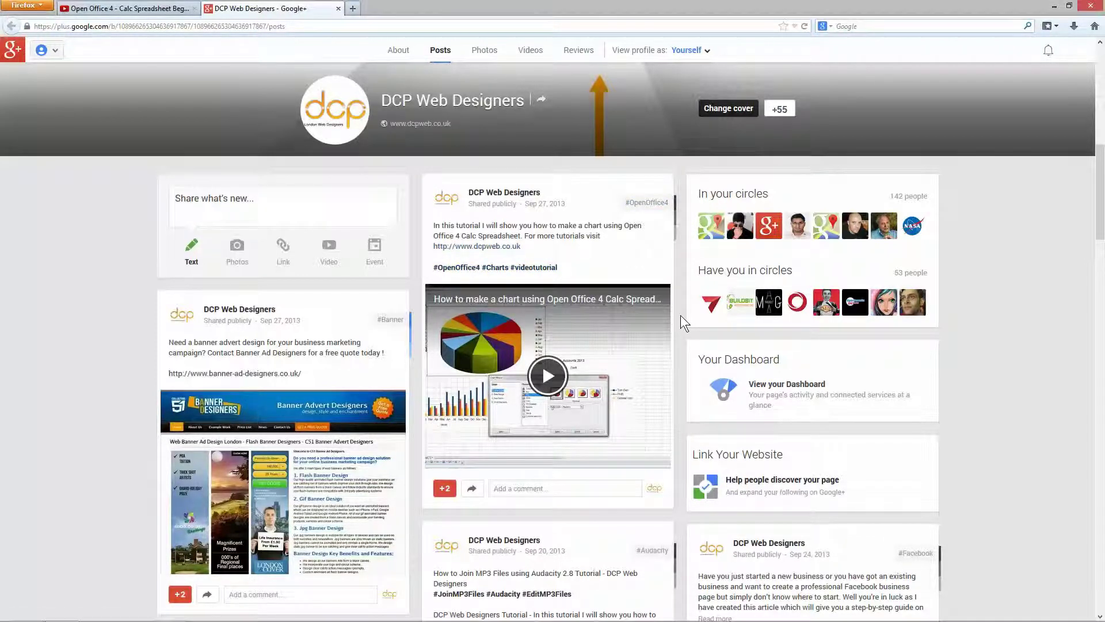
Step: Scroll down the DCP Web Designers Posts list to view the shared tutorial video posts
{"action": "scroll", "coordinate": [679, 316], "scroll_direction": "down", "scroll_amount": 5}
{"action": "scroll", "coordinate": [681, 315], "scroll_direction": "down", "scroll_amount": 3}
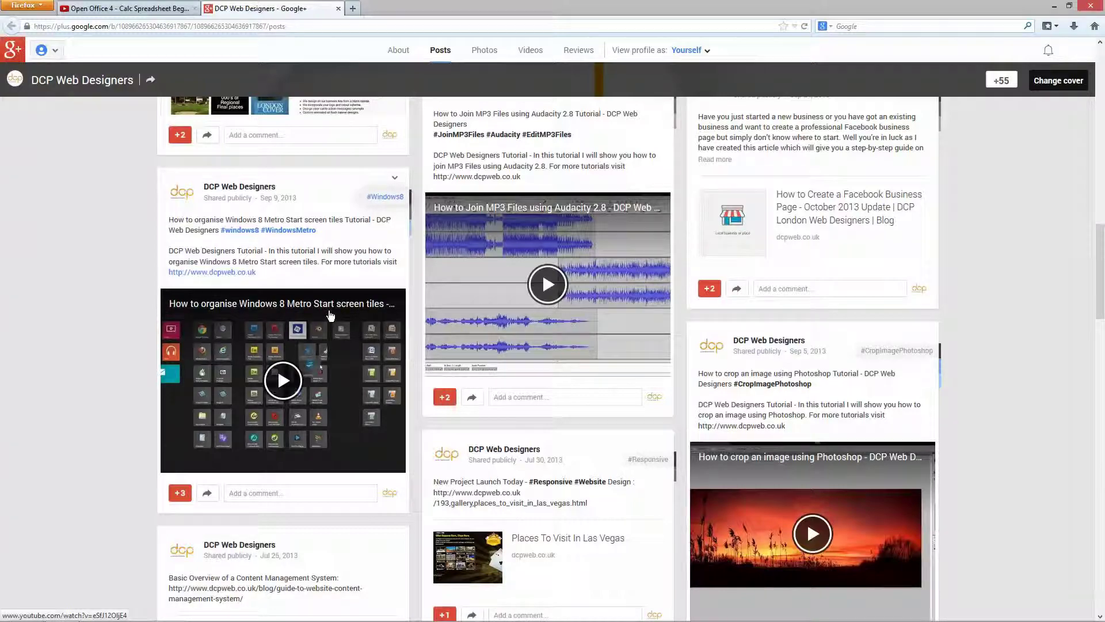
{"action": "scroll", "coordinate": [570, 436], "scroll_direction": "down", "scroll_amount": 3}
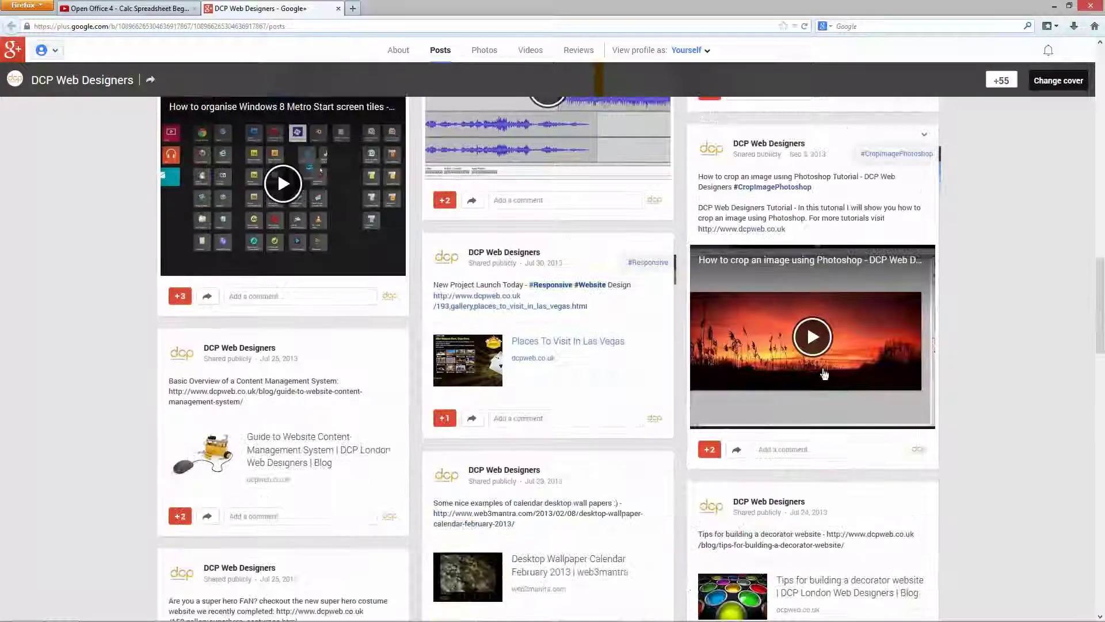
{"action": "scroll", "coordinate": [709, 368], "scroll_direction": "up", "scroll_amount": 4}
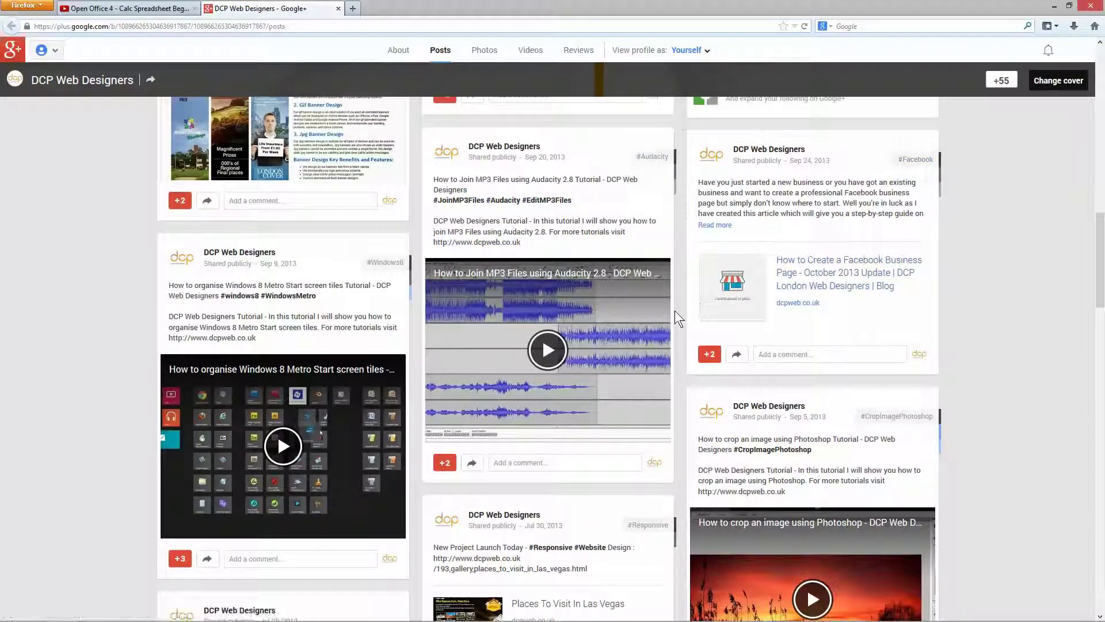
{"action": "scroll", "coordinate": [674, 310], "scroll_direction": "up", "scroll_amount": 2}
{"action": "scroll", "coordinate": [676, 318], "scroll_direction": "up", "scroll_amount": 1}
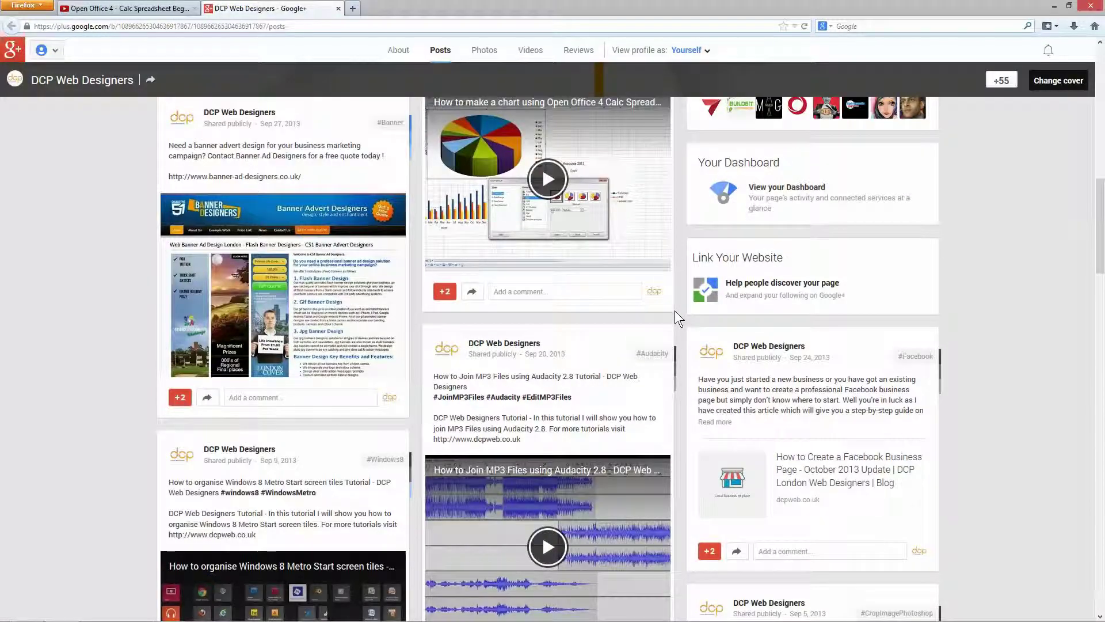
{"action": "scroll", "coordinate": [681, 310], "scroll_direction": "up", "scroll_amount": 3}
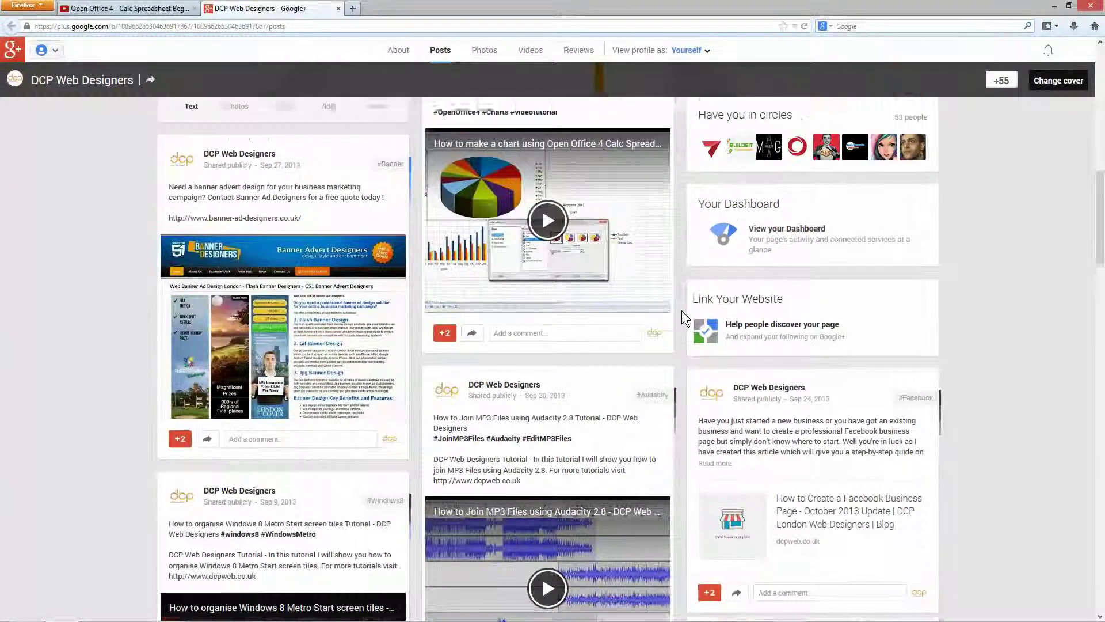
{"action": "scroll", "coordinate": [681, 310], "scroll_direction": "up", "scroll_amount": 1}
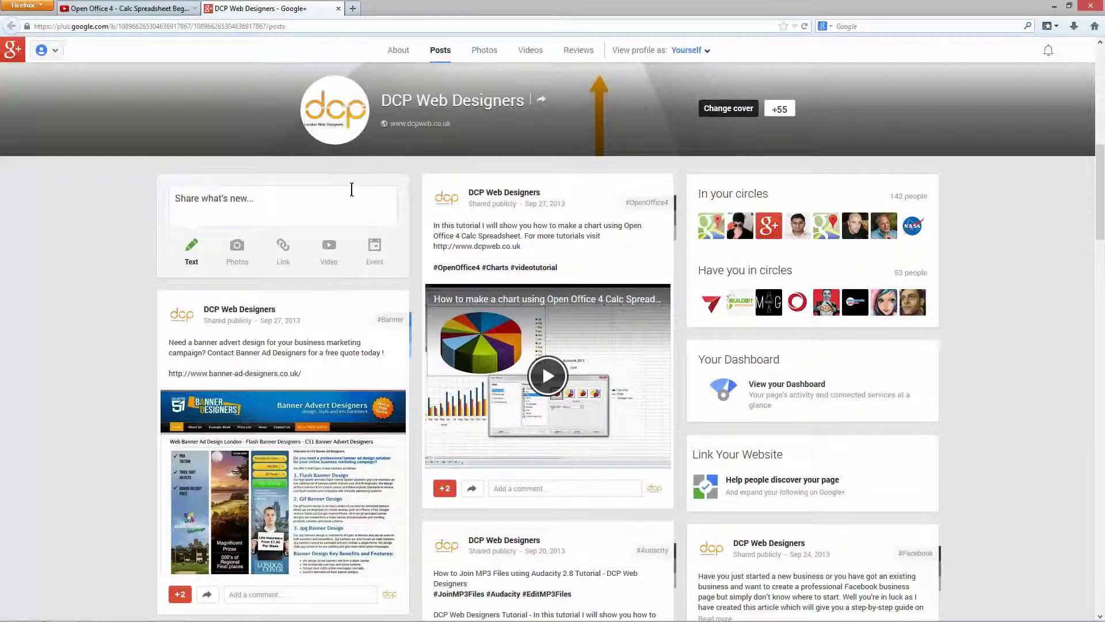
{"action": "left_click", "coordinate": [153, 7]}
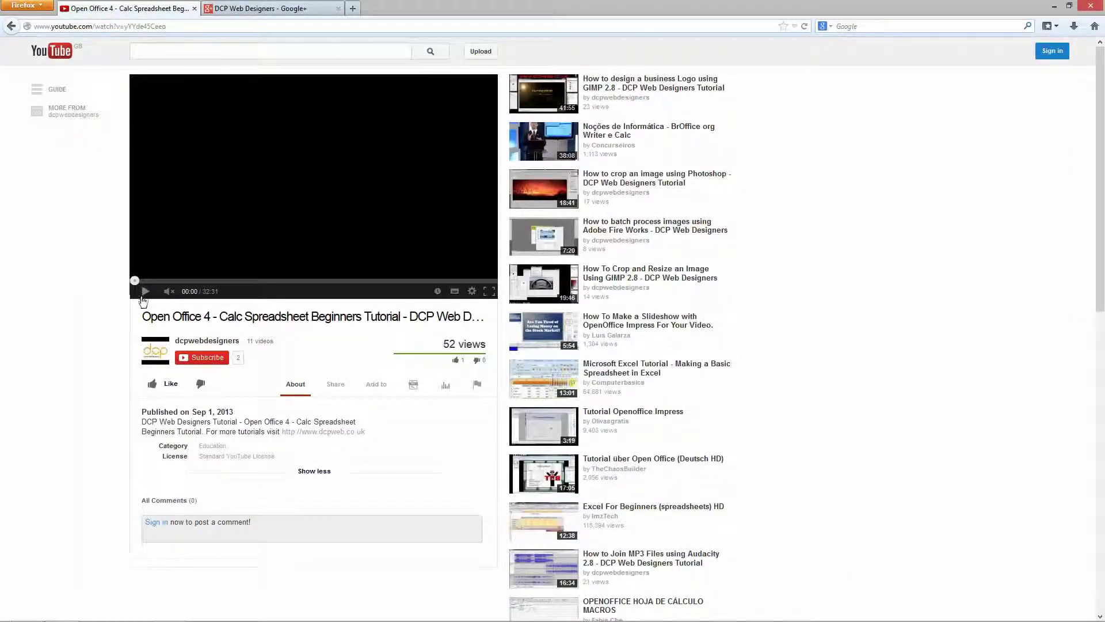
Step: Play the Calc tutorial video briefly and pause it at 0:20
{"action": "left_click", "coordinate": [144, 291]}
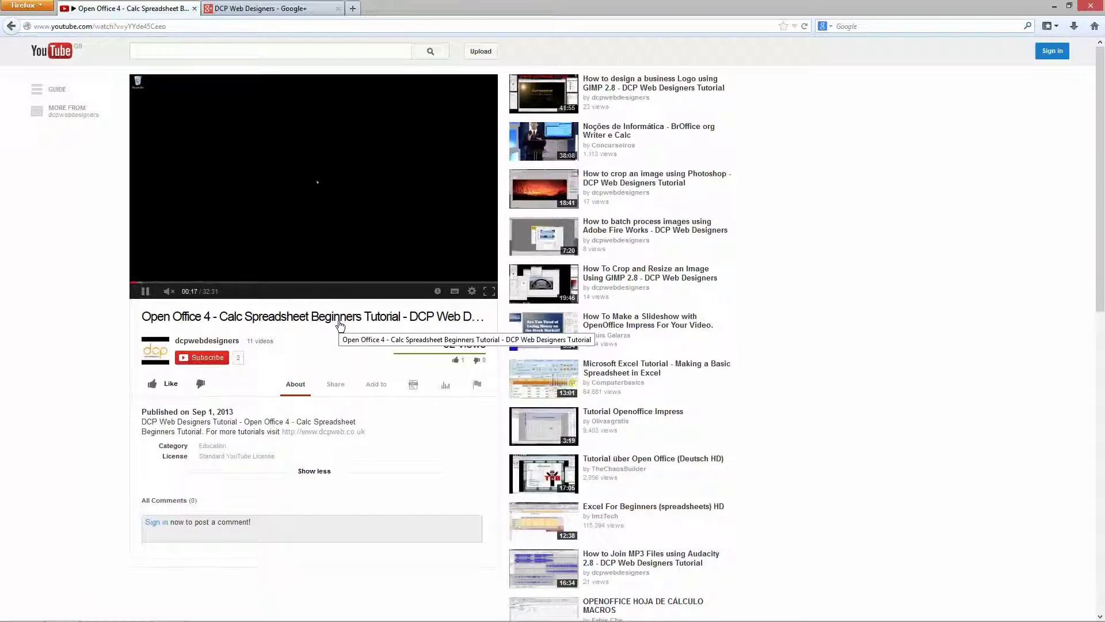
{"action": "left_click", "coordinate": [145, 294]}
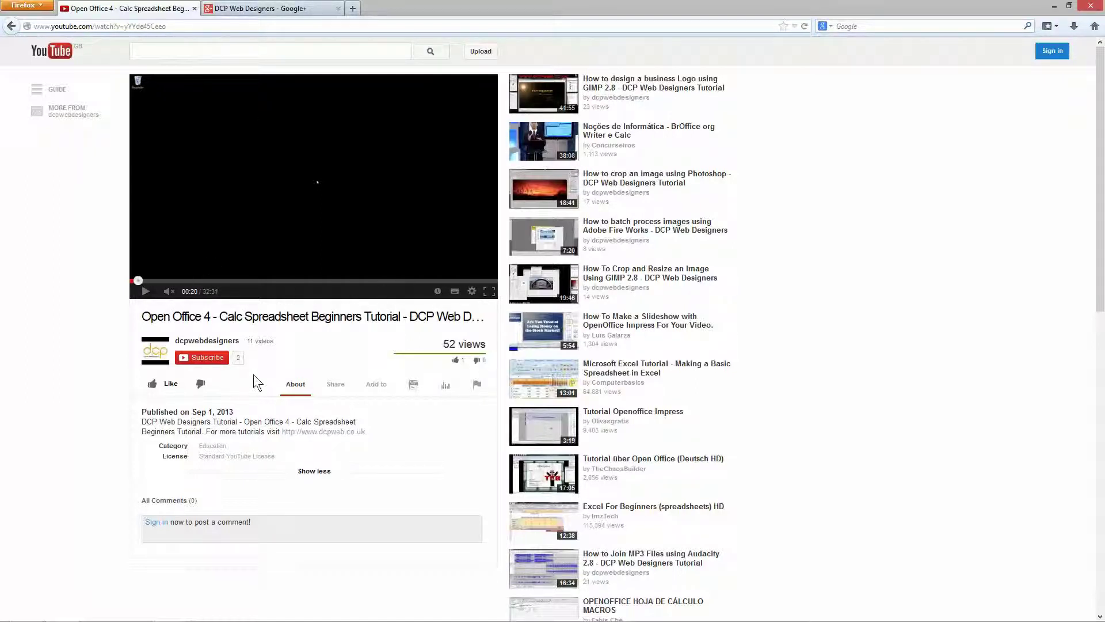
Step: Show the video's share options and try the Google+ share popup, then close it unsent
{"action": "left_click", "coordinate": [335, 385]}
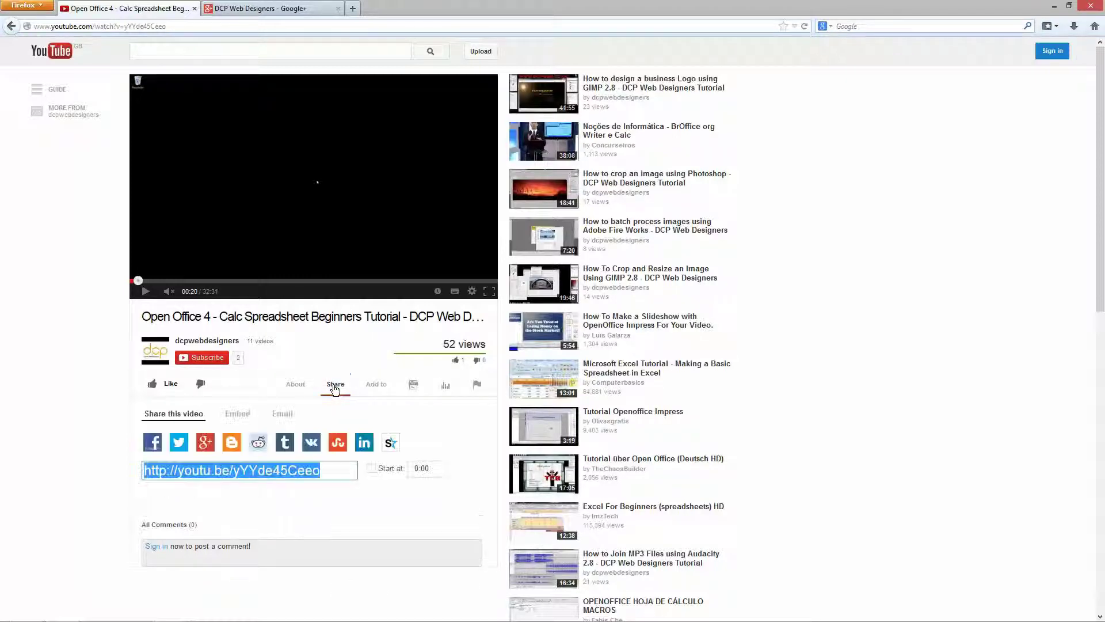
{"action": "scroll", "coordinate": [354, 419], "scroll_direction": "down", "scroll_amount": 2}
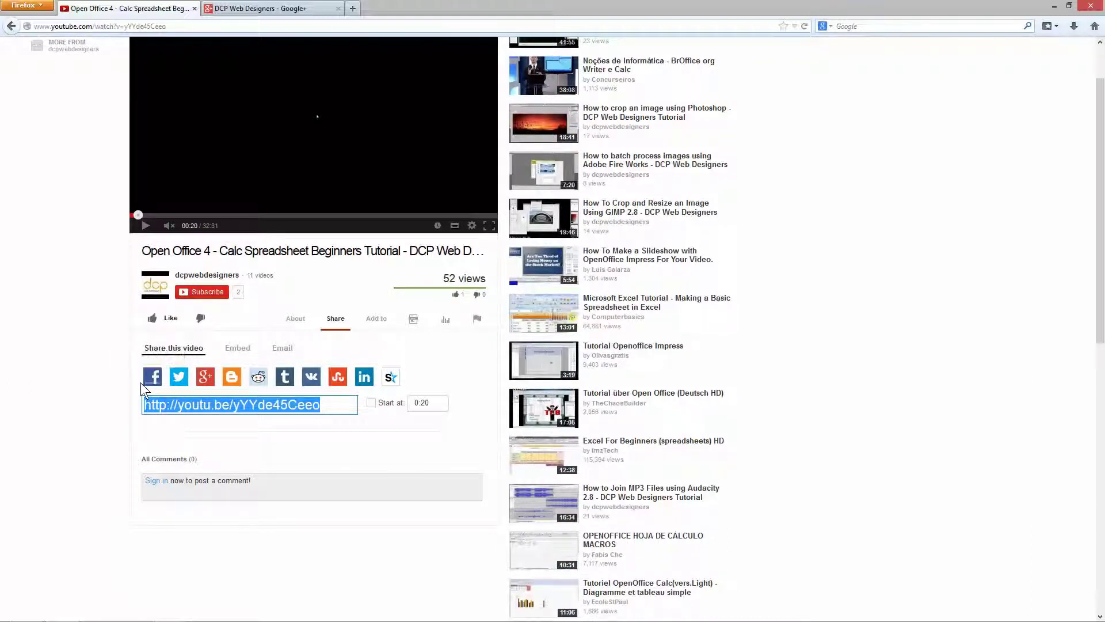
{"action": "left_click", "coordinate": [206, 379]}
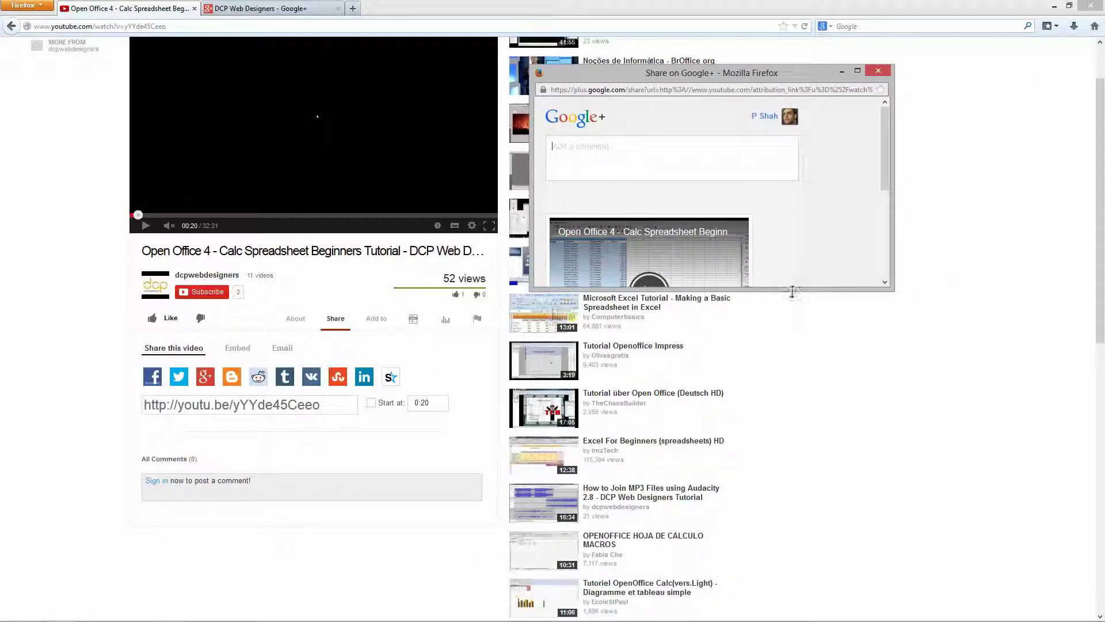
{"action": "left_click_drag", "start_coordinate": [792, 291], "coordinate": [789, 490]}
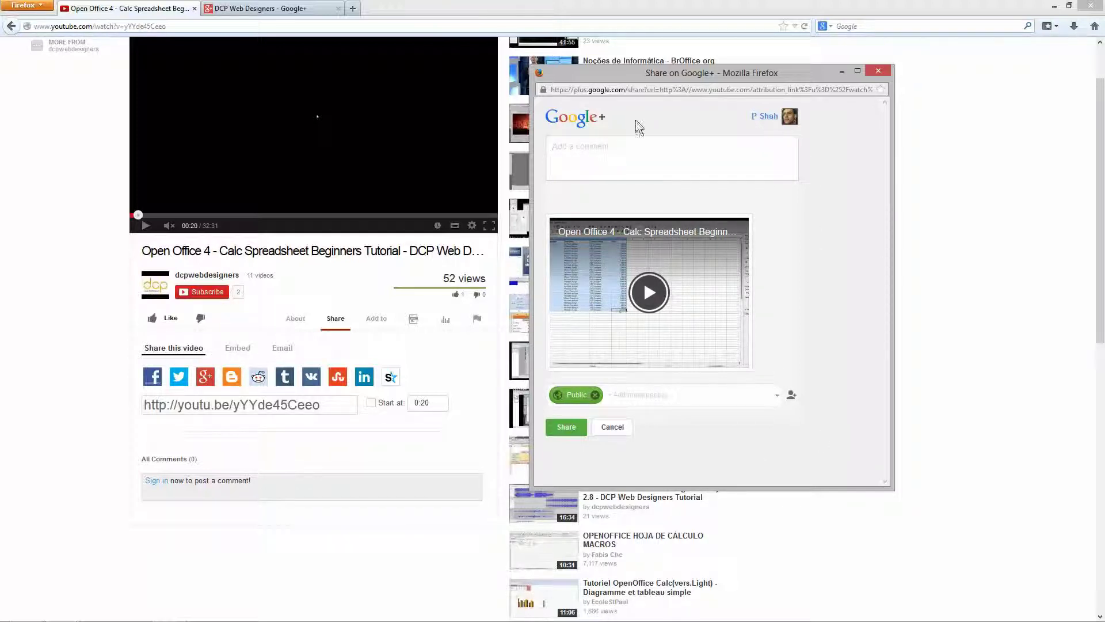
{"action": "left_click", "coordinate": [778, 137]}
{"action": "left_click", "coordinate": [878, 70]}
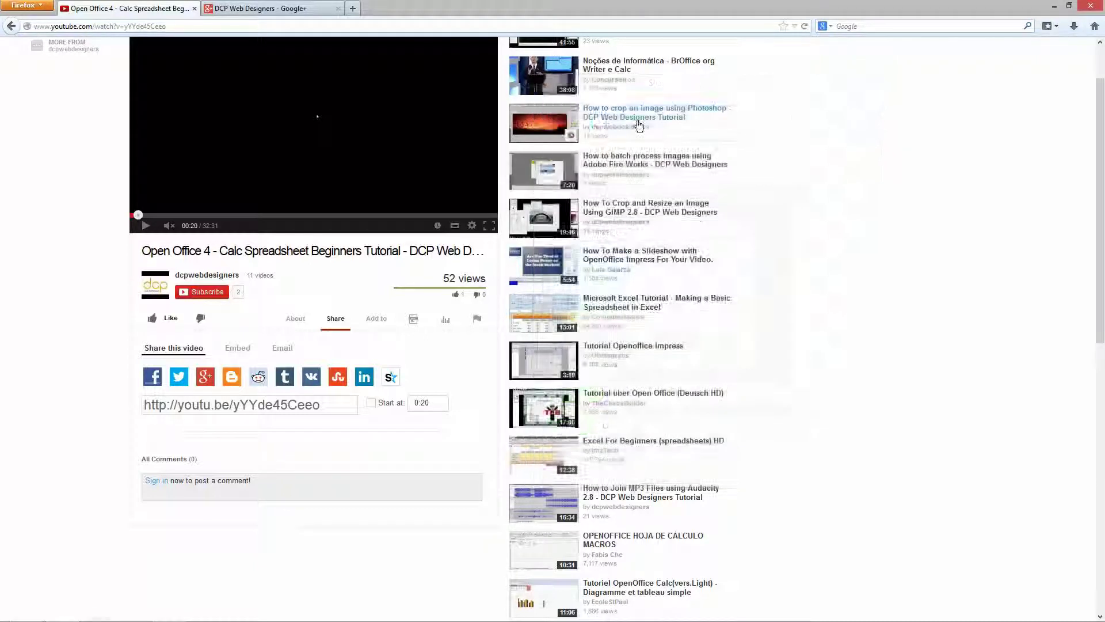
Step: Copy the video page's full web address from the address bar
{"action": "left_click", "coordinate": [133, 26]}
{"action": "right_click", "coordinate": [113, 28]}
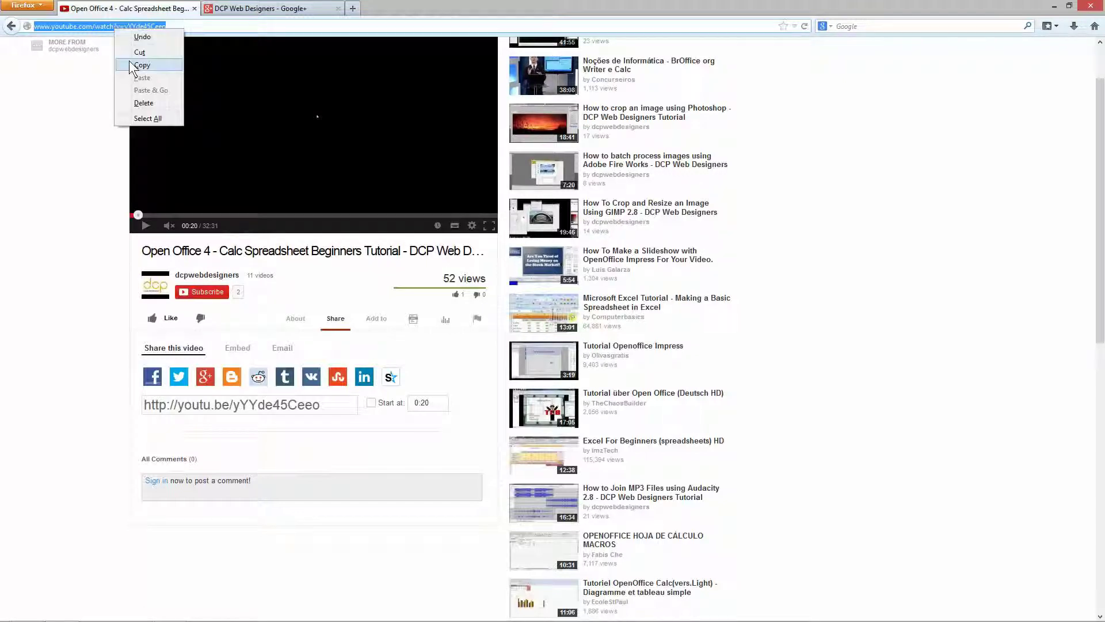
{"action": "left_click", "coordinate": [132, 64]}
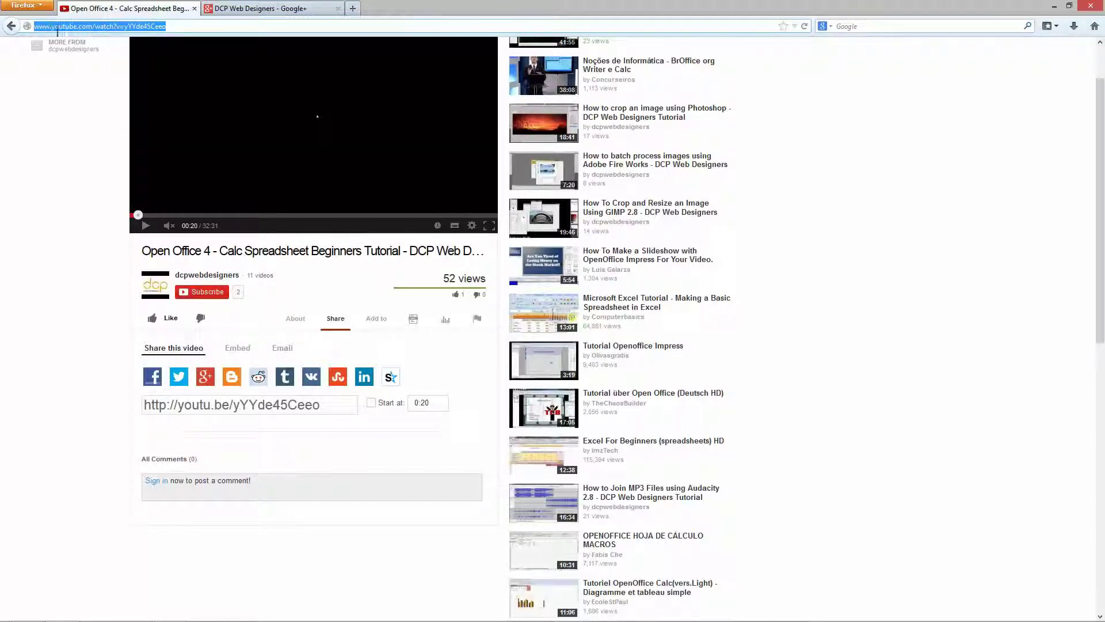
{"action": "left_click", "coordinate": [77, 119]}
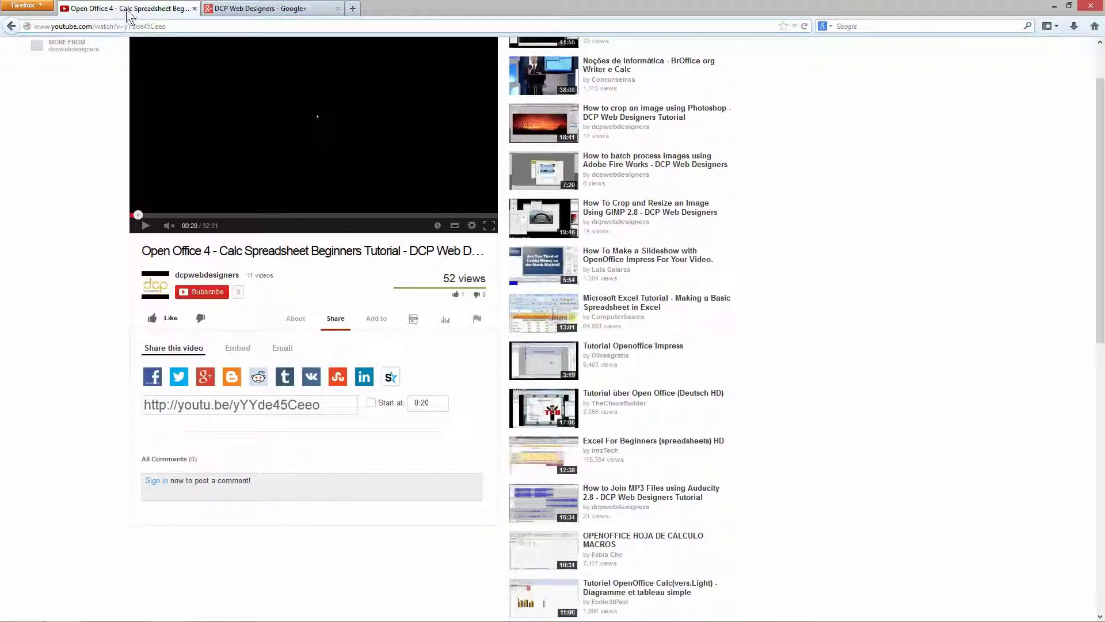
Step: Return to the DCP Web Designers page and start a fresh empty post addressed to Public
{"action": "left_click", "coordinate": [282, 12]}
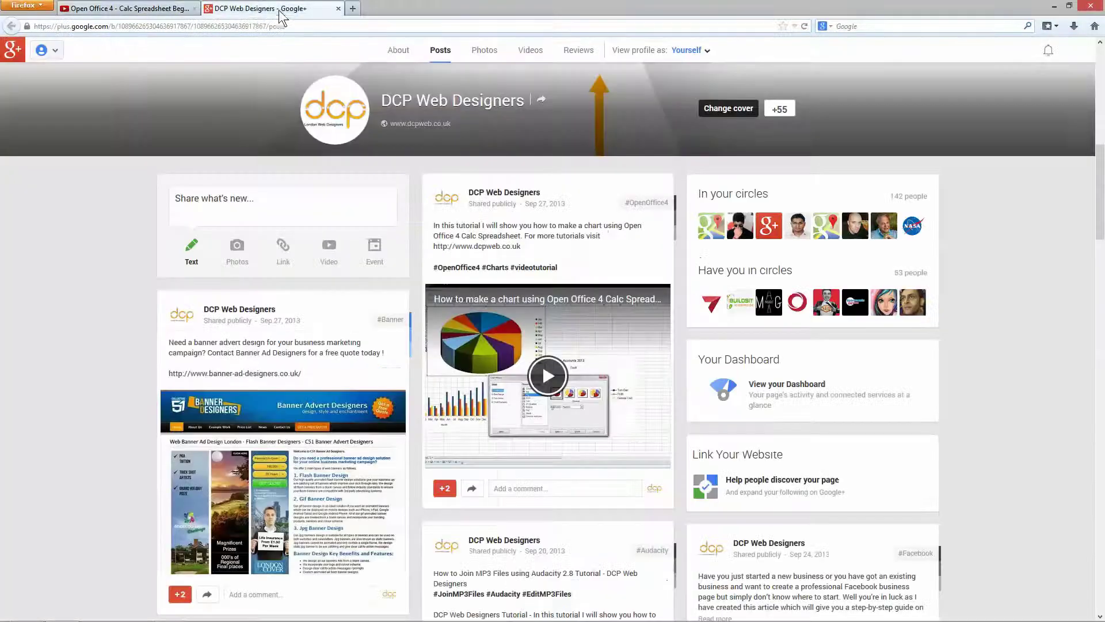
{"action": "left_click", "coordinate": [233, 205]}
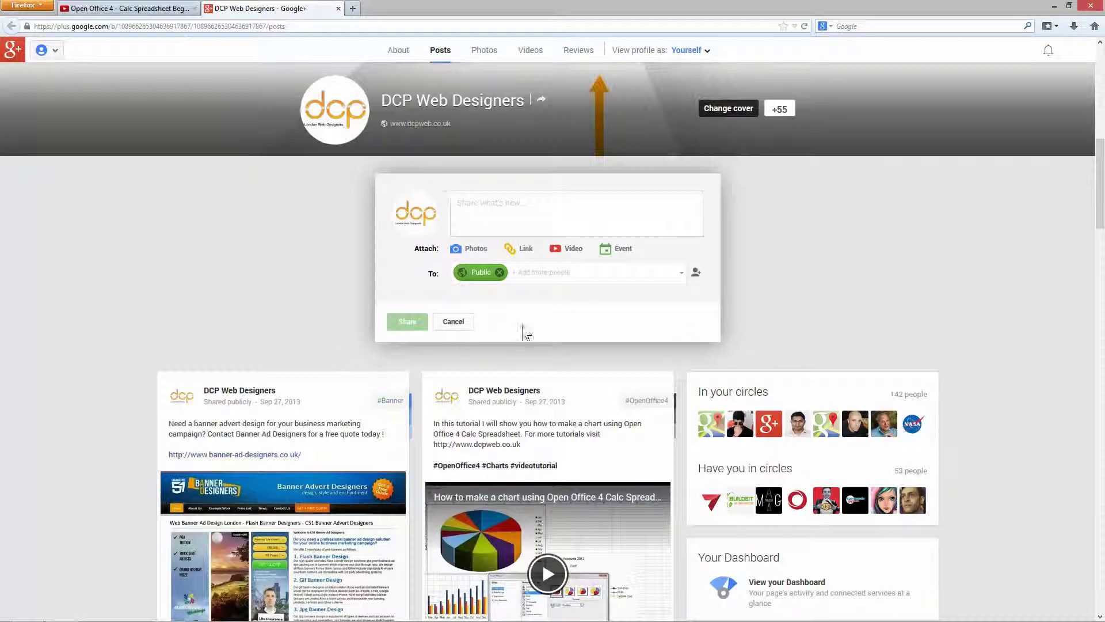
{"action": "left_click", "coordinate": [454, 322]}
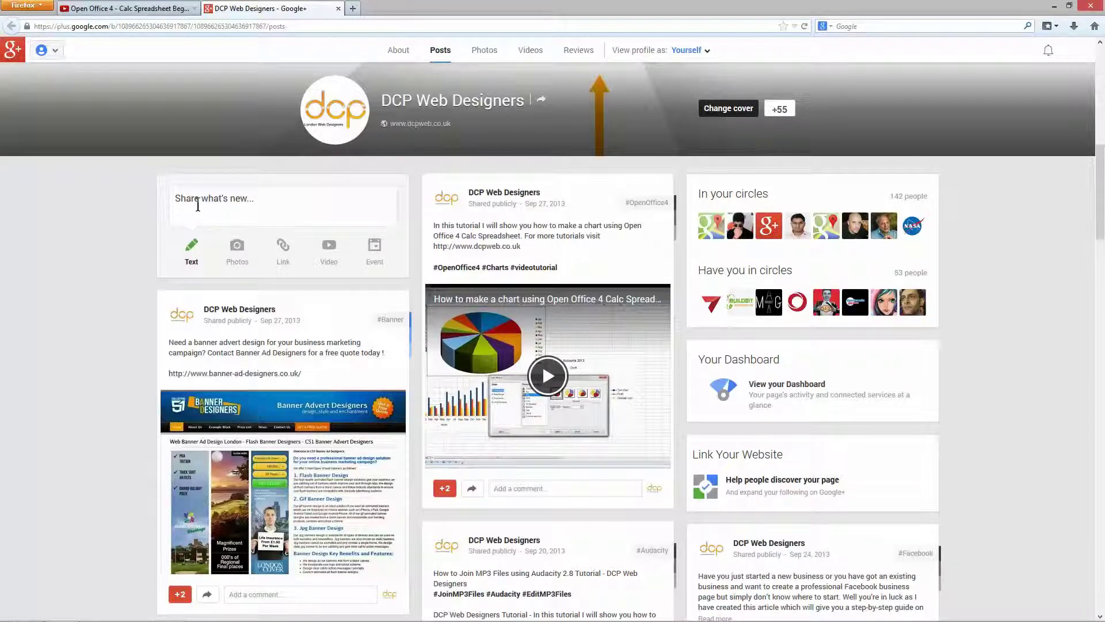
{"action": "left_click", "coordinate": [299, 204]}
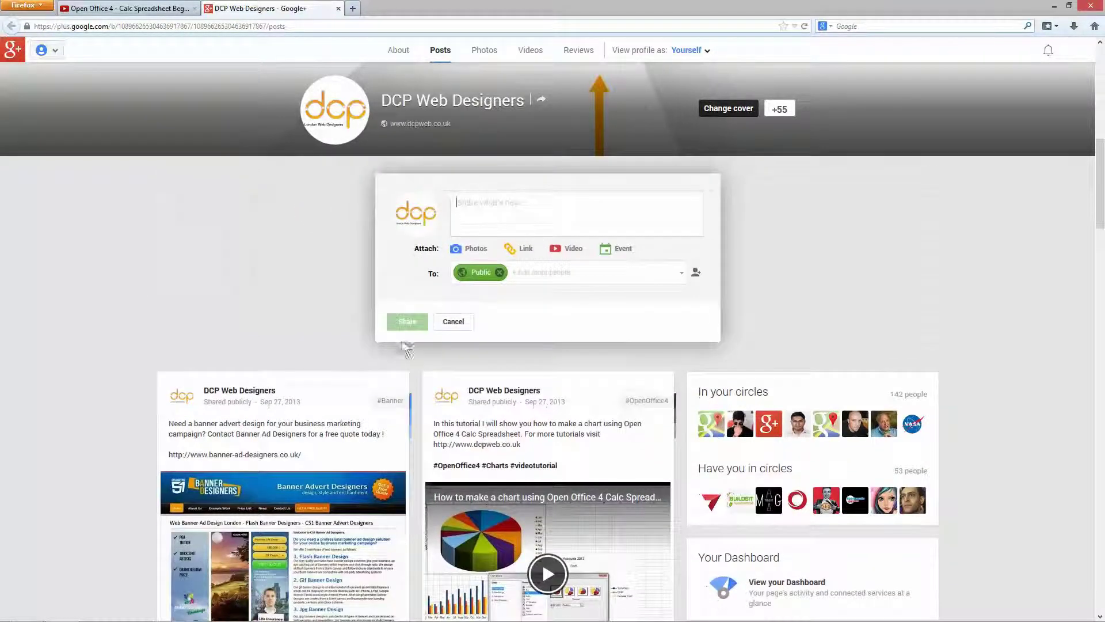
Step: Paste the copied YouTube address into the video search and select the Open Office 4 Calc tutorial result
{"action": "left_click", "coordinate": [572, 255]}
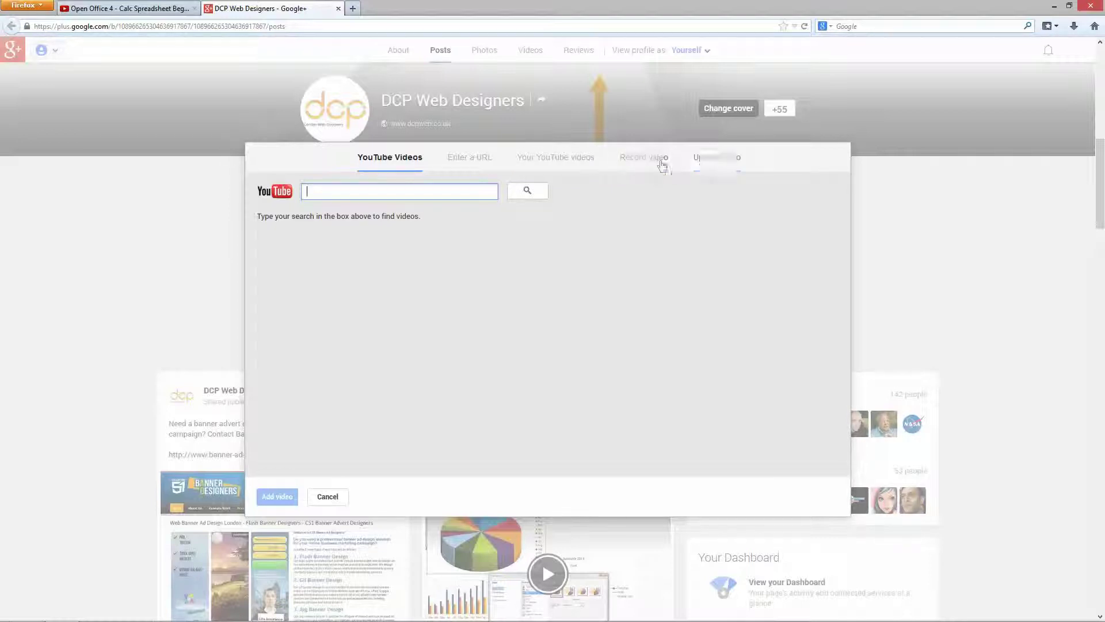
{"action": "right_click", "coordinate": [323, 189]}
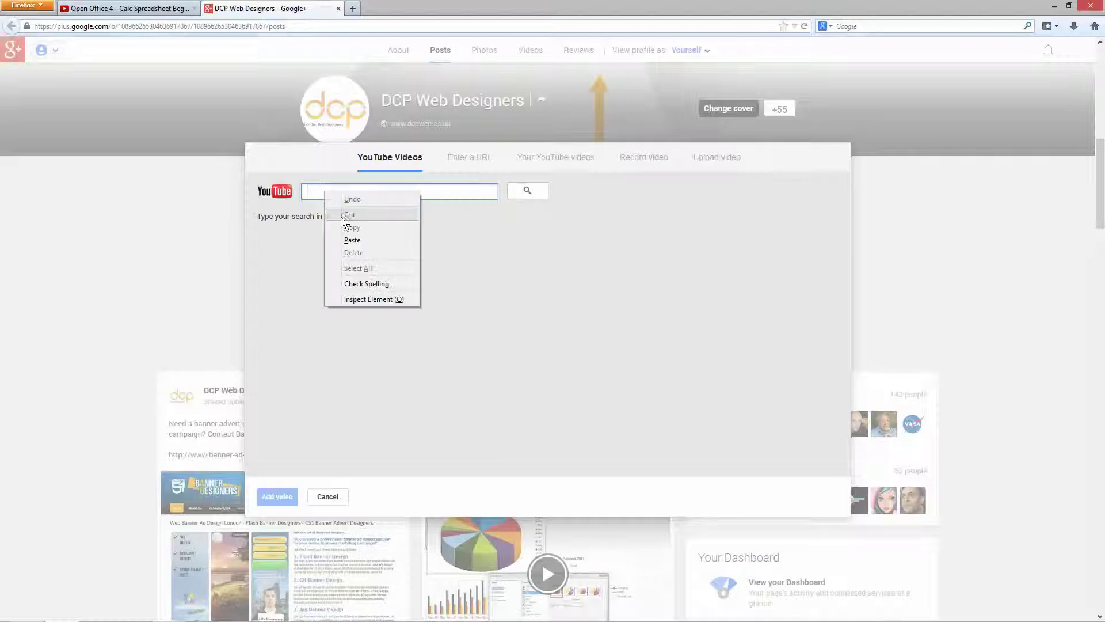
{"action": "left_click", "coordinate": [357, 242]}
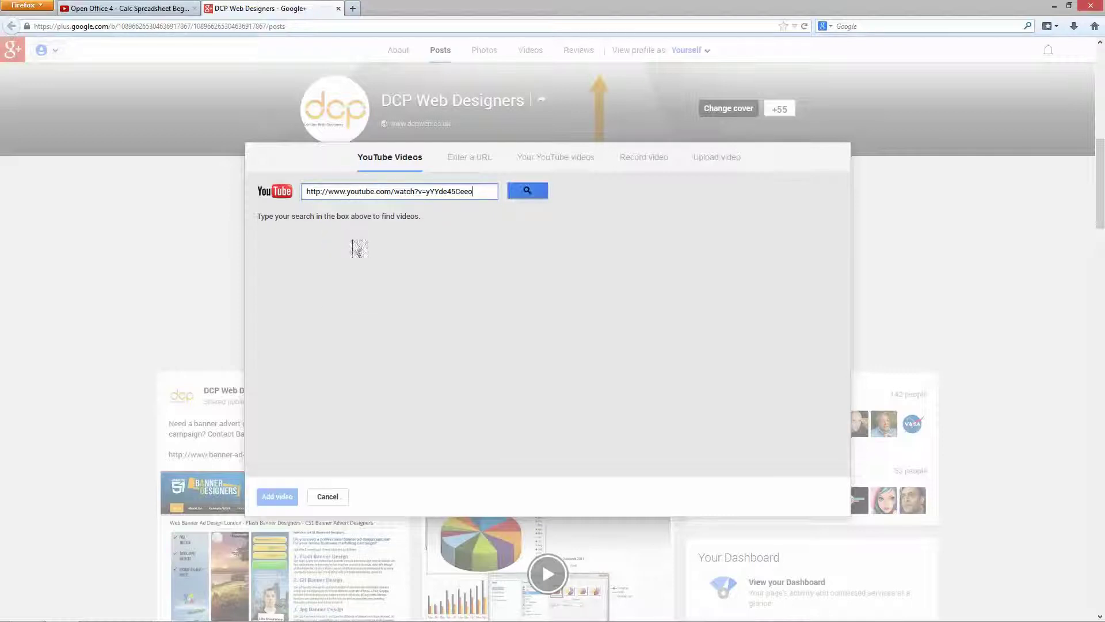
{"action": "left_click", "coordinate": [525, 193]}
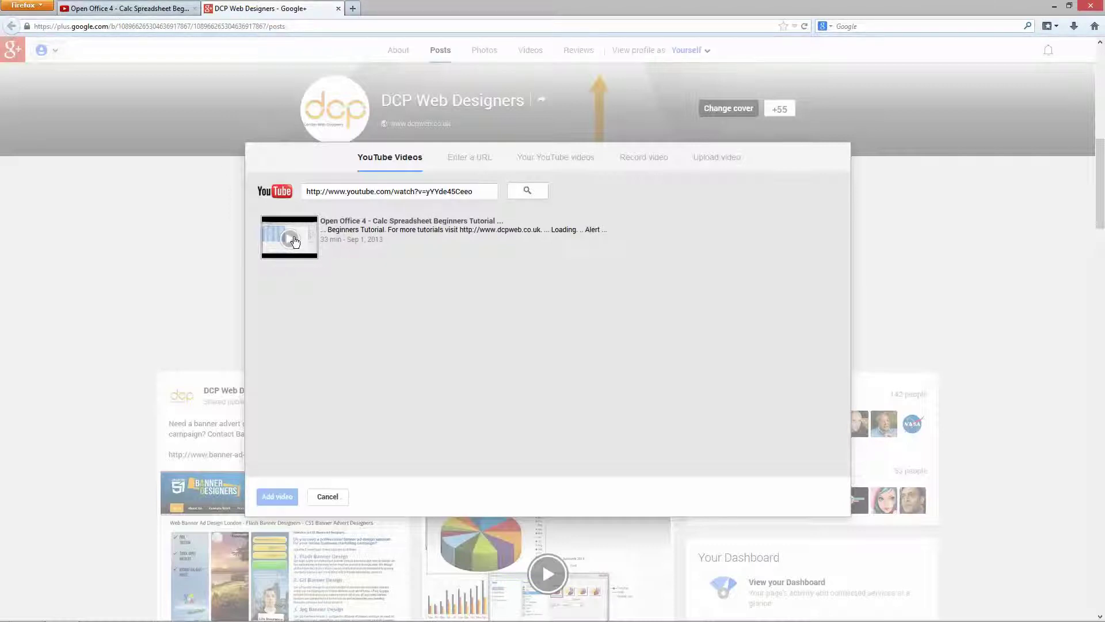
{"action": "left_click", "coordinate": [293, 241]}
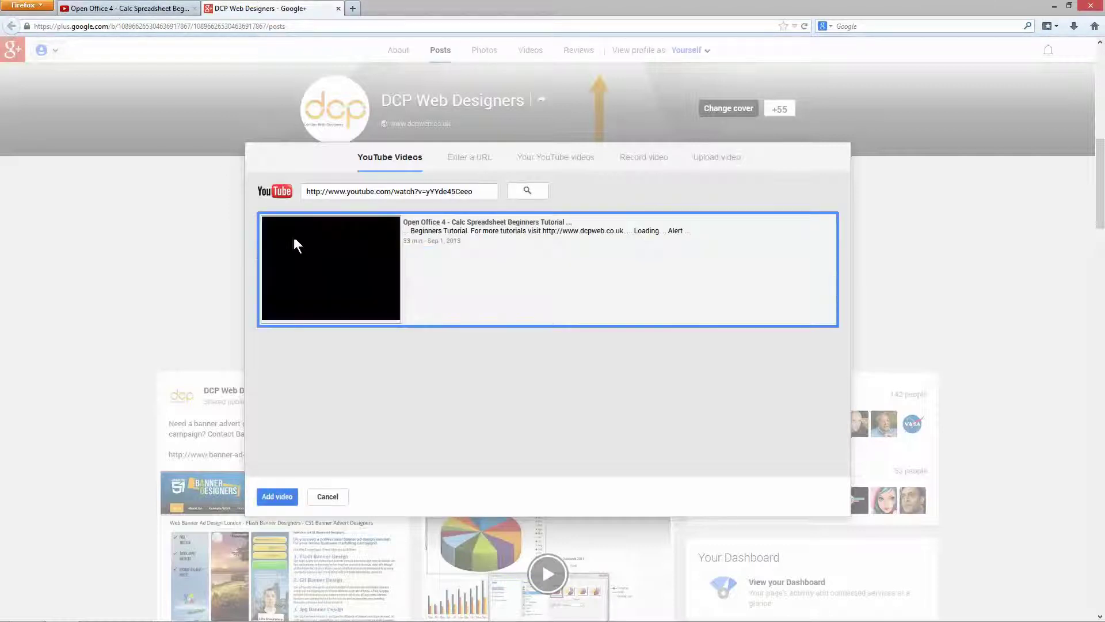
Step: Add the Calc tutorial video to the draft post, then go back to its YouTube page
{"action": "left_click", "coordinate": [272, 499]}
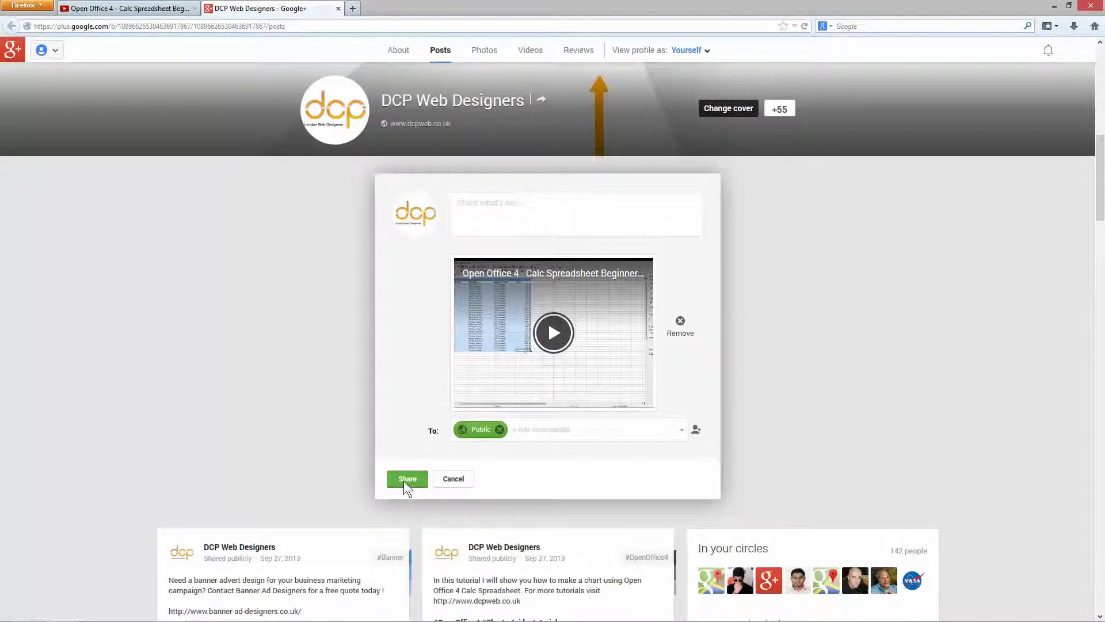
{"action": "left_click", "coordinate": [490, 199]}
{"action": "left_click", "coordinate": [151, 9]}
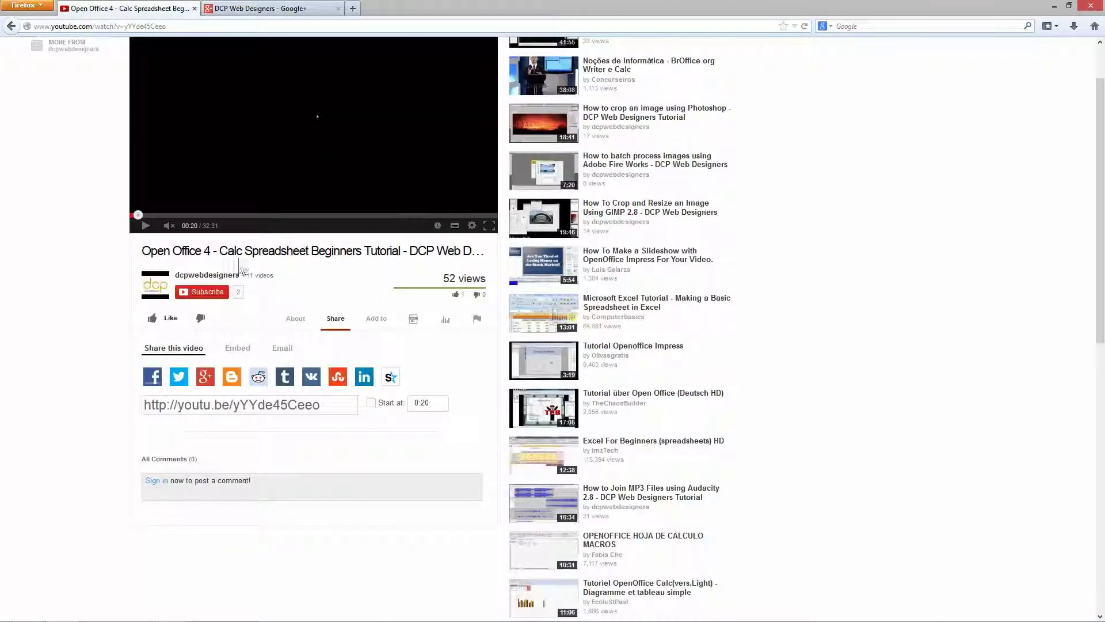
Step: Reveal and select the video's About description, then return to the Google+ draft
{"action": "left_click", "coordinate": [296, 320]}
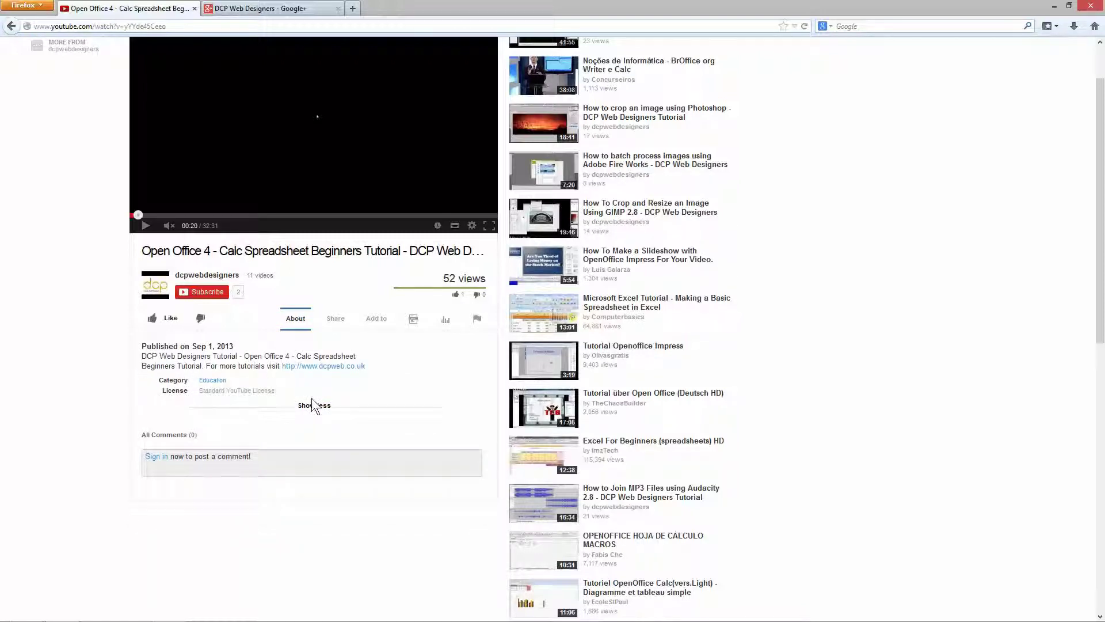
{"action": "left_click_drag", "start_coordinate": [141, 355], "coordinate": [364, 367]}
{"action": "key", "text": "ctrl+c"}
{"action": "left_click", "coordinate": [187, 366]}
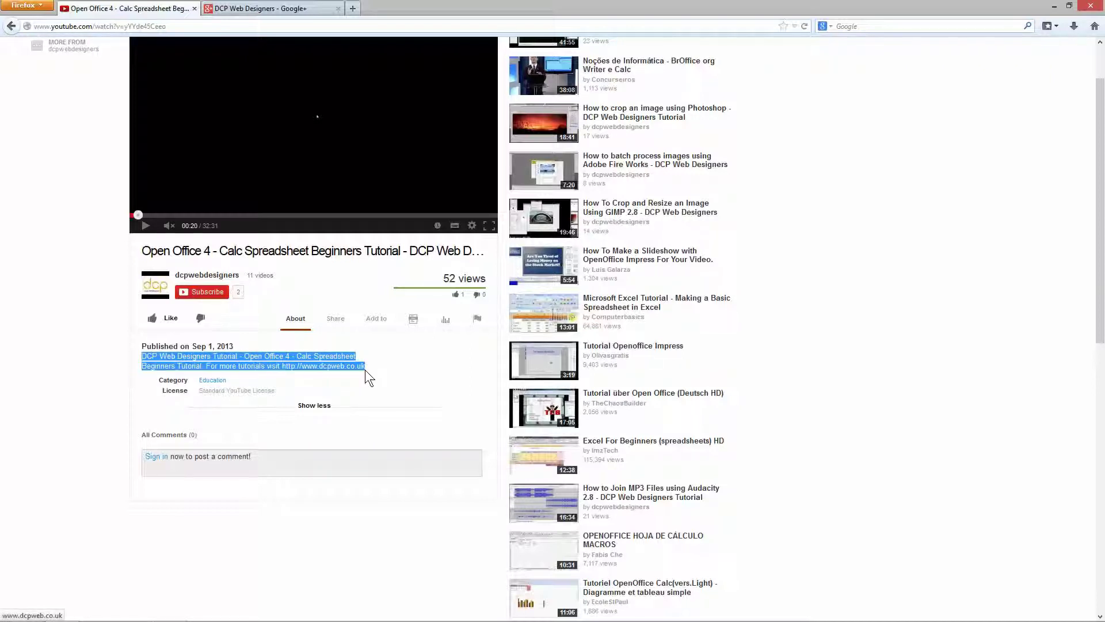
{"action": "left_click", "coordinate": [250, 10]}
Step: Paste the description and move the title sentence to the start, ending it with a period
{"action": "key", "text": "ctrl+v"}
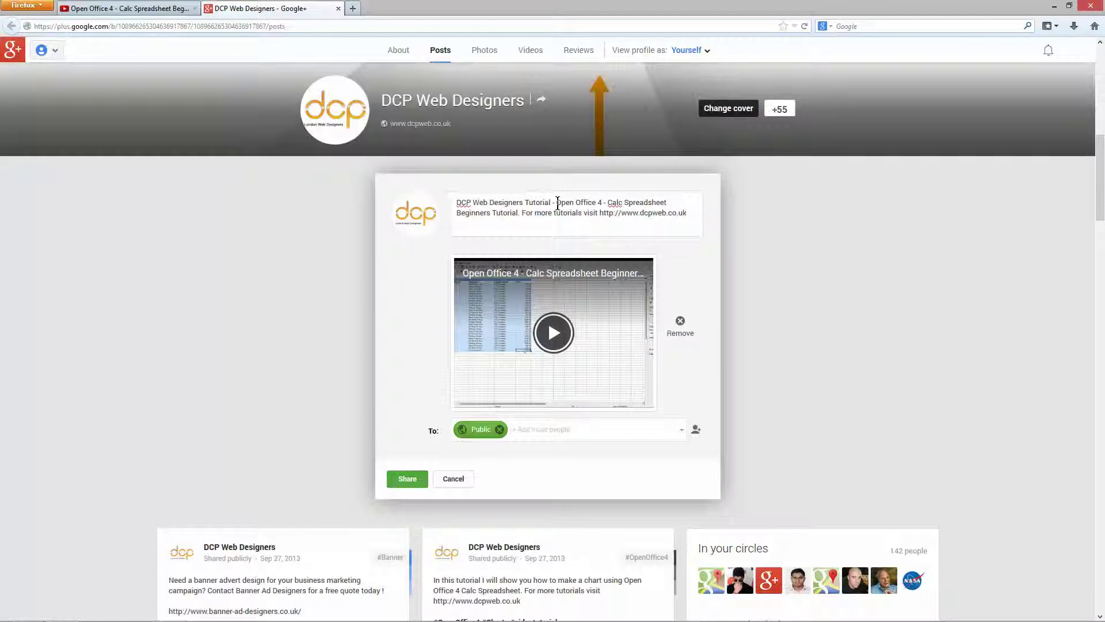
{"action": "left_click_drag", "start_coordinate": [561, 205], "coordinate": [522, 216]}
{"action": "key", "text": "ctrl+c"}
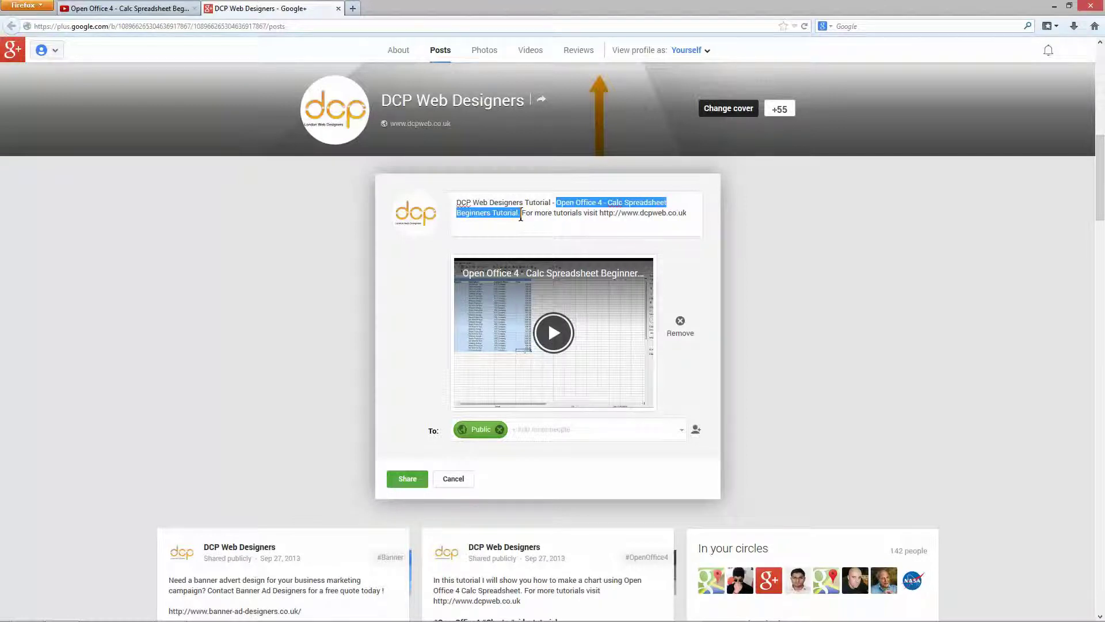
{"action": "key", "text": "BackSpace"}
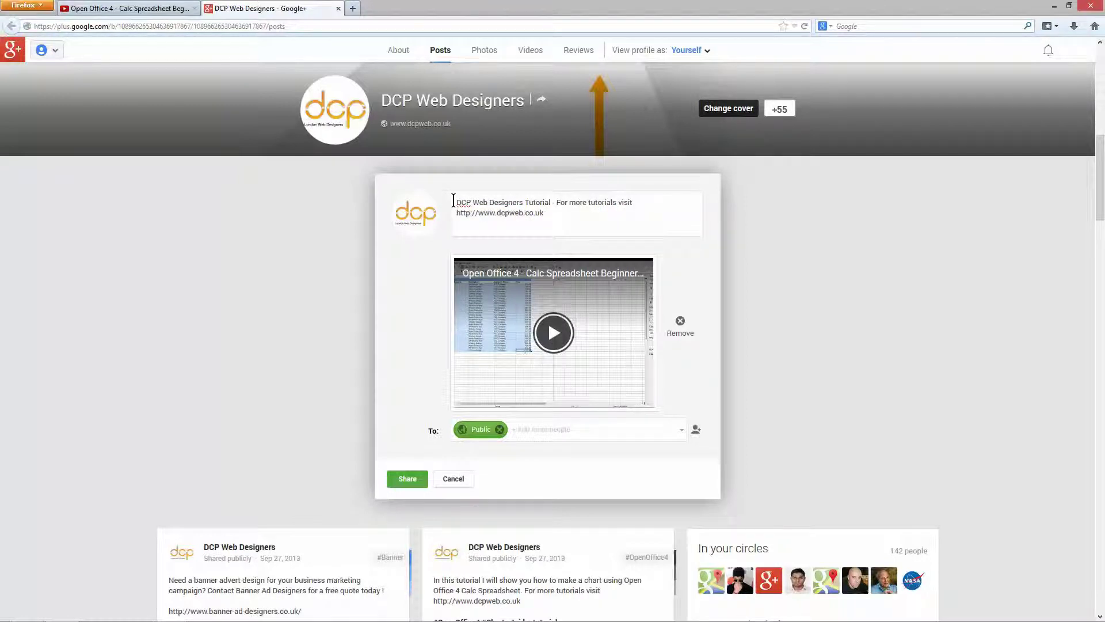
{"action": "key", "text": "ctrl+v"}
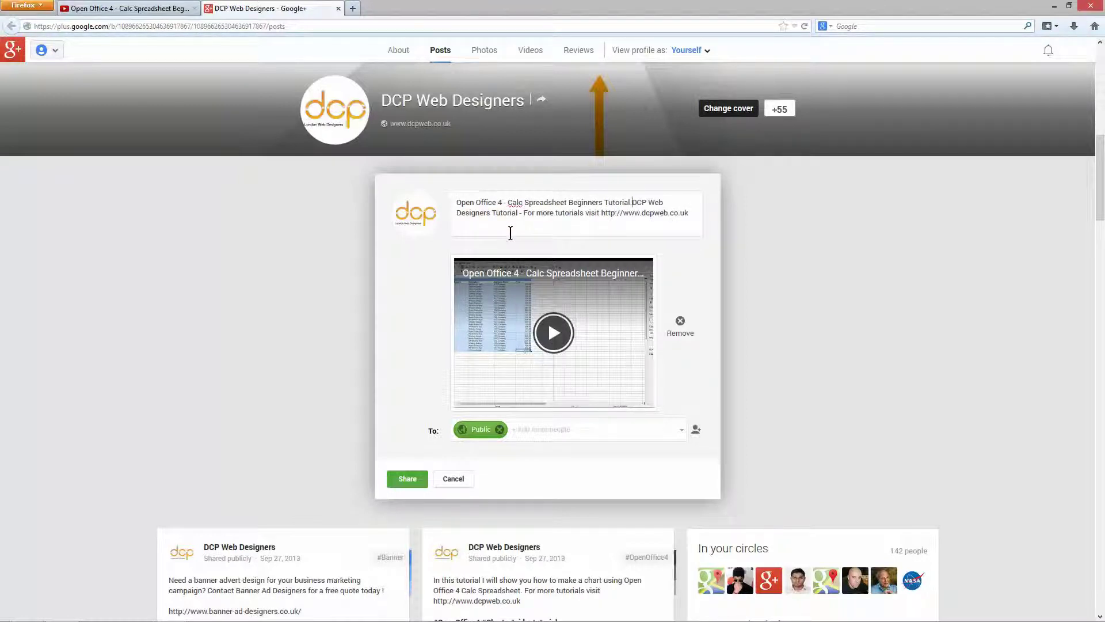
{"action": "type", "text": "."}
Step: Remove the dash before 'For more tutorials' and put that sentence on its own line
{"action": "left_click", "coordinate": [523, 214]}
{"action": "key", "text": "BackSpace"}
{"action": "key", "text": "BackSpace"}
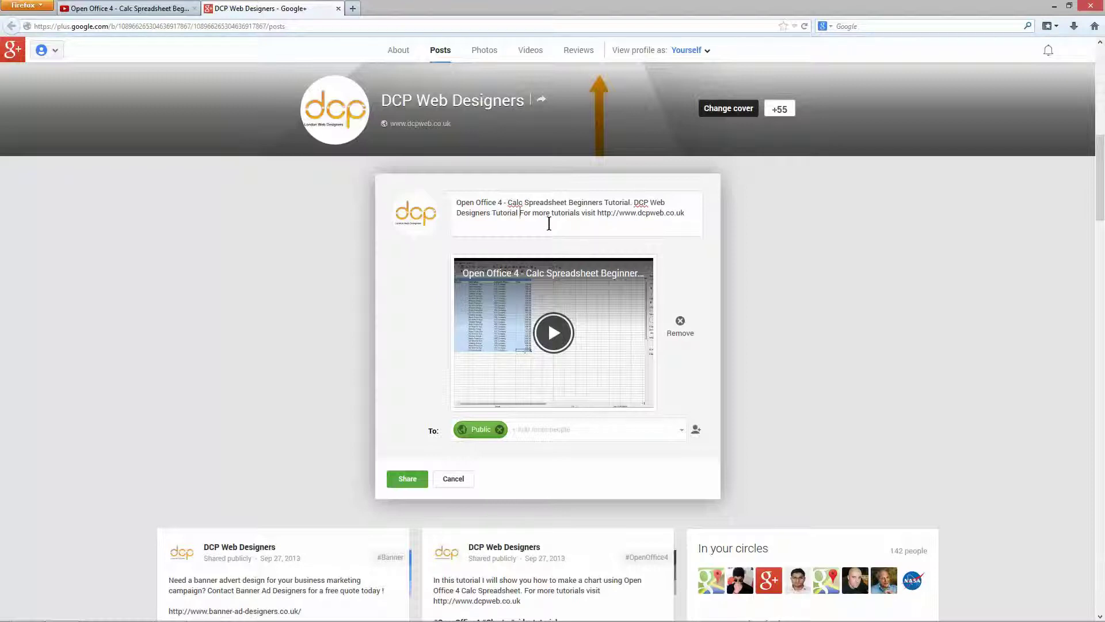
{"action": "key", "text": "BackSpace"}
{"action": "key", "text": "Return"}
{"action": "key", "text": "Return"}
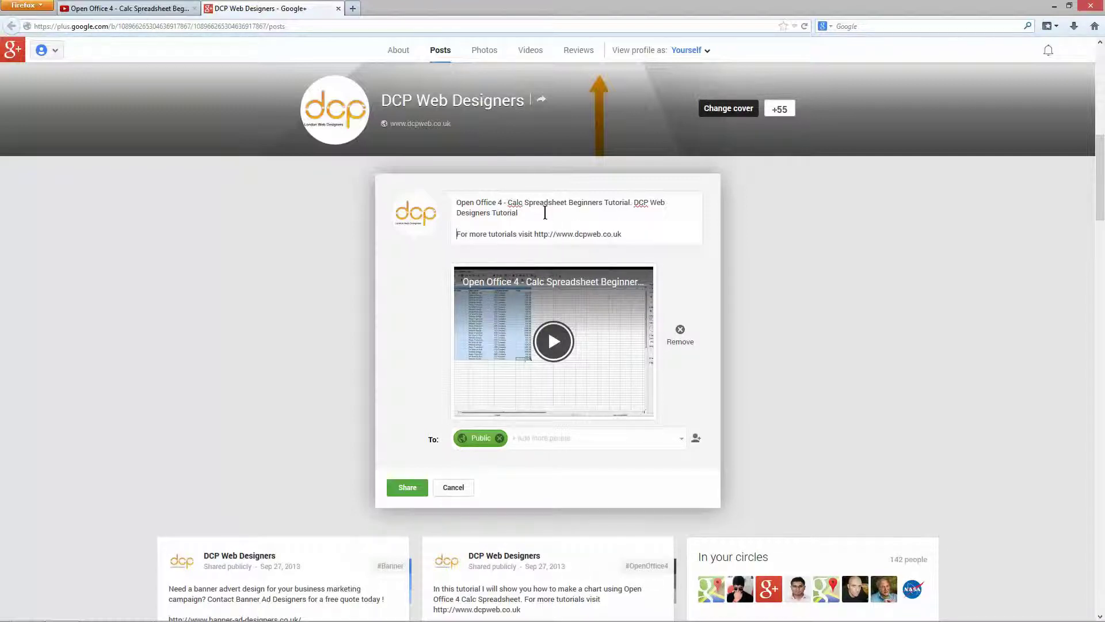
Step: Add blank lines after the first paragraph and insert the #openoffice4 hashtag
{"action": "left_click", "coordinate": [544, 216]}
{"action": "key", "text": "Return"}
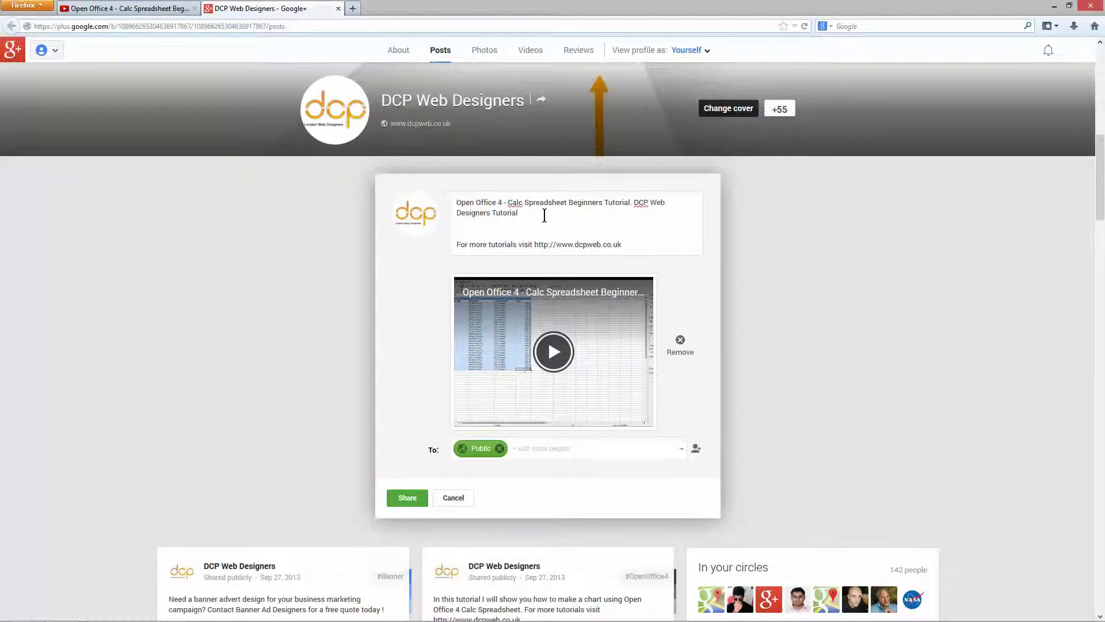
{"action": "key", "text": "Return"}
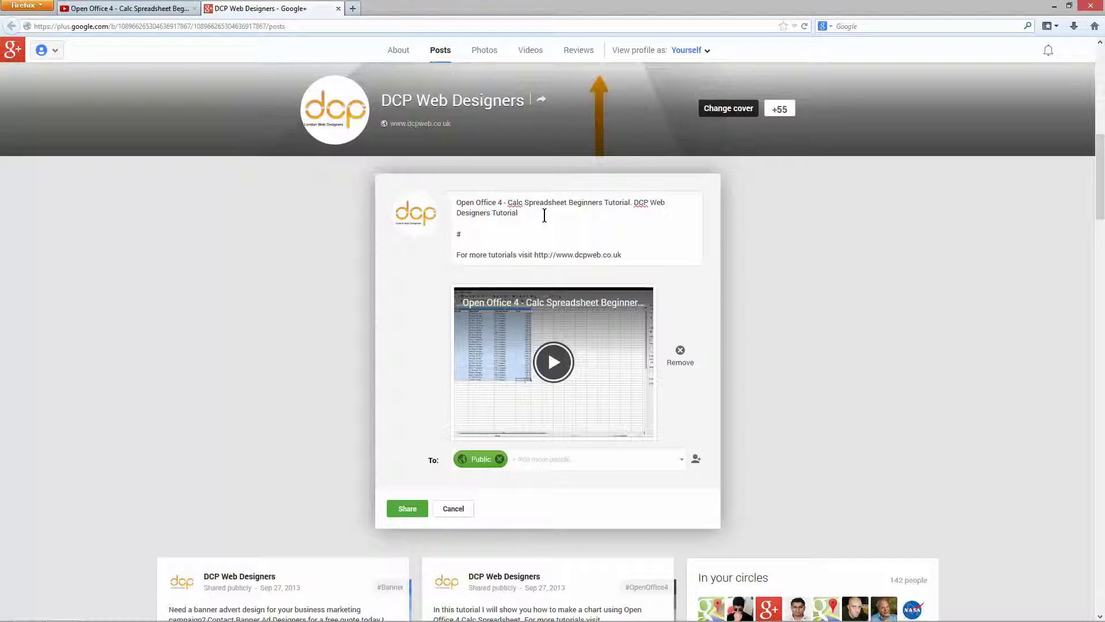
{"action": "type", "text": "#Open"}
{"action": "key", "text": "BackSpace"}
{"action": "key", "text": "BackSpace"}
{"action": "key", "text": "BackSpace"}
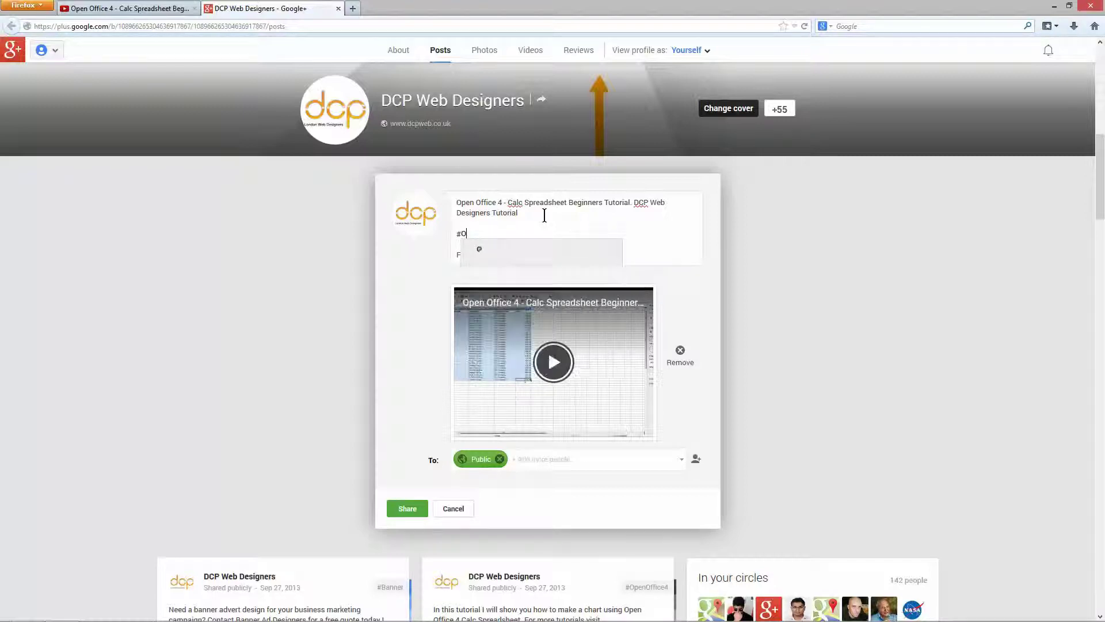
{"action": "type", "text": "penO"}
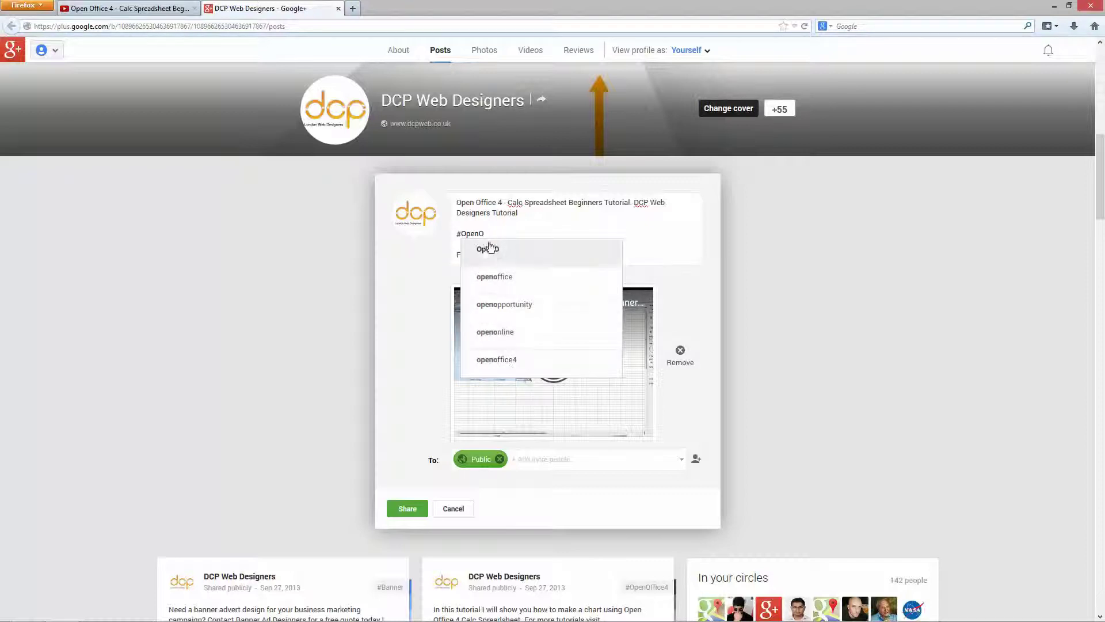
{"action": "left_click", "coordinate": [505, 360]}
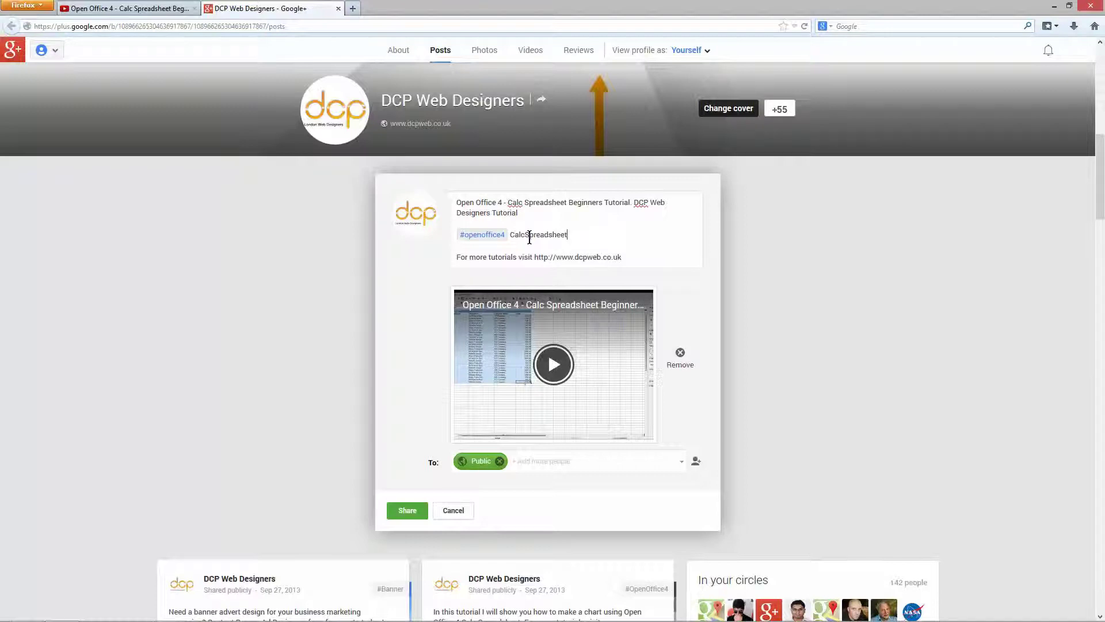
Step: Add the #CalcSpreadsheet and #videotutorial hashtags on the same line
{"action": "left_click", "coordinate": [511, 237]}
{"action": "type", "text": "#"}
{"action": "type", "text": " #VideoTu"}
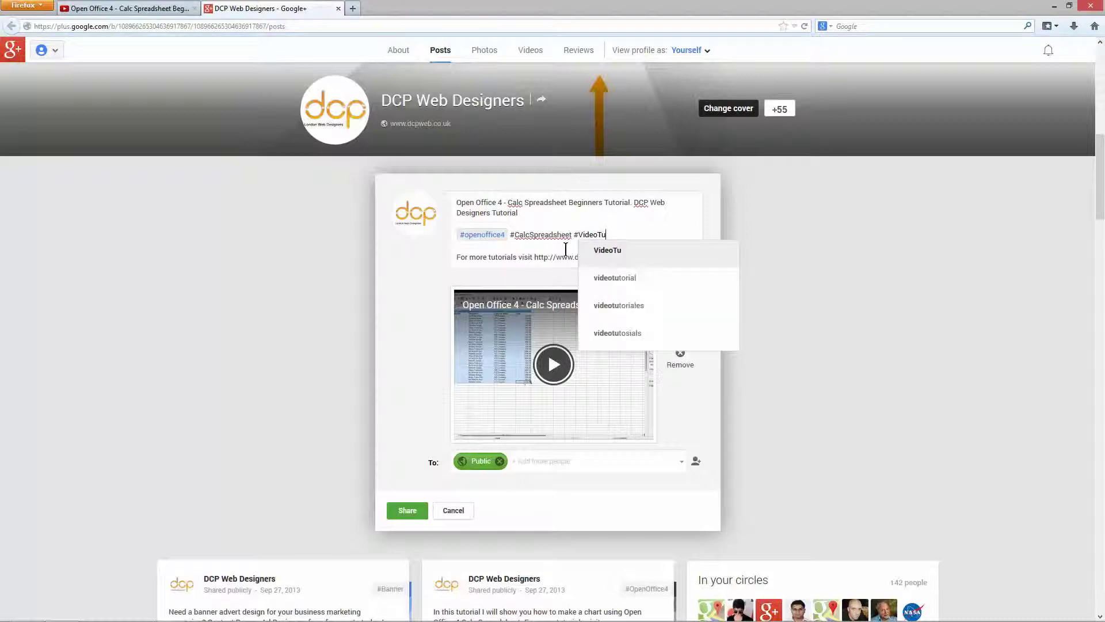
{"action": "key", "text": "Down"}
{"action": "key", "text": "Return"}
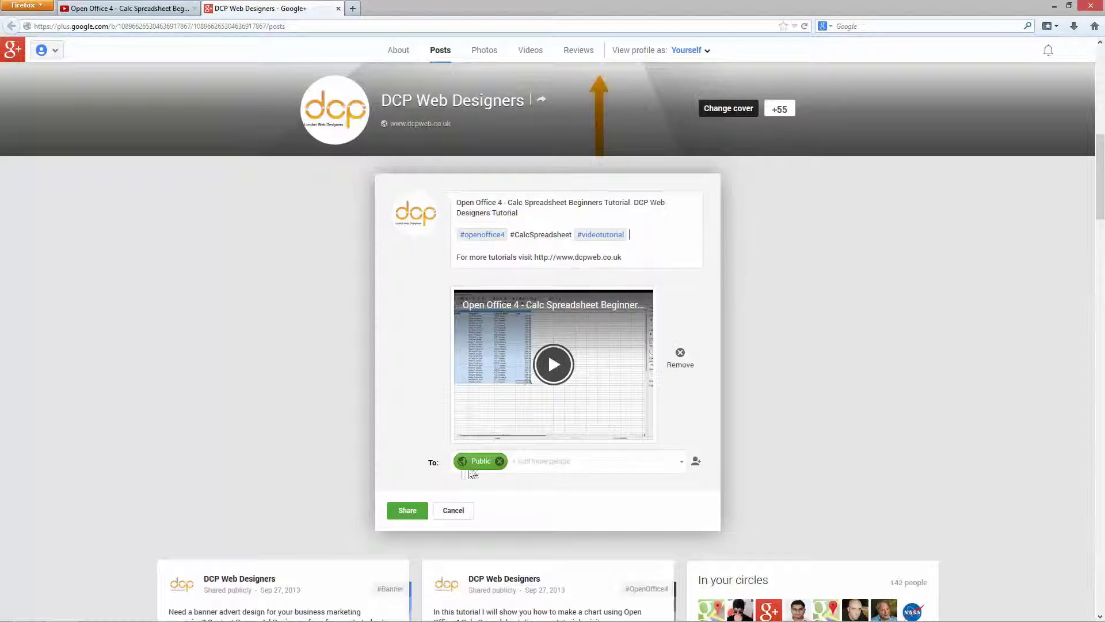
{"action": "left_click", "coordinate": [529, 213]}
Step: Publish the post publicly and scroll to see it heading the page feed
{"action": "left_click", "coordinate": [409, 510]}
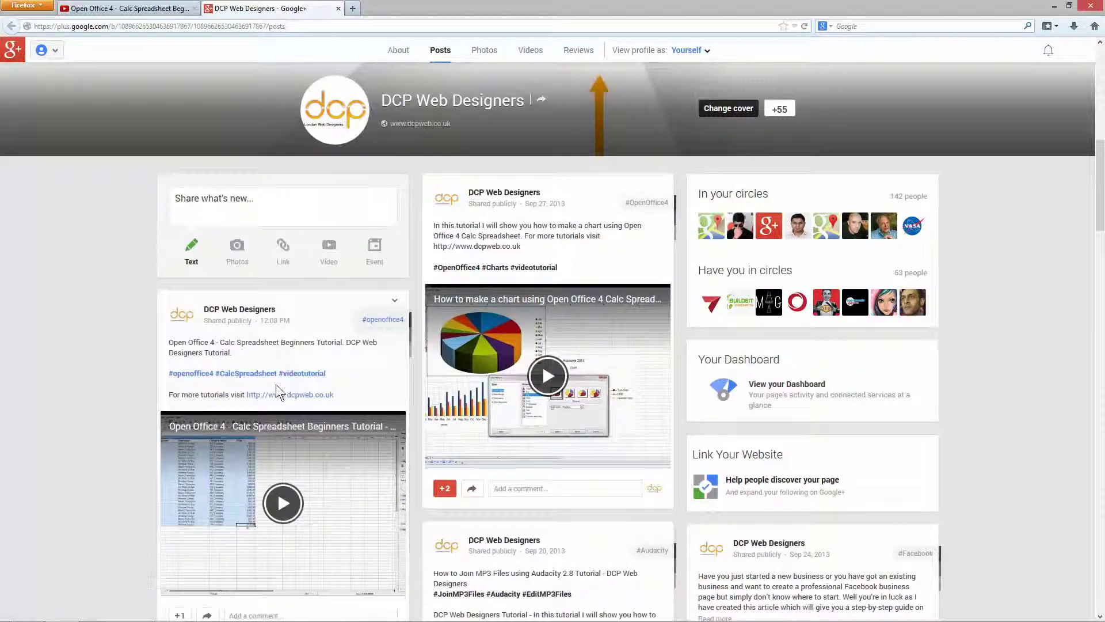
{"action": "scroll", "coordinate": [279, 385], "scroll_direction": "down", "scroll_amount": 2}
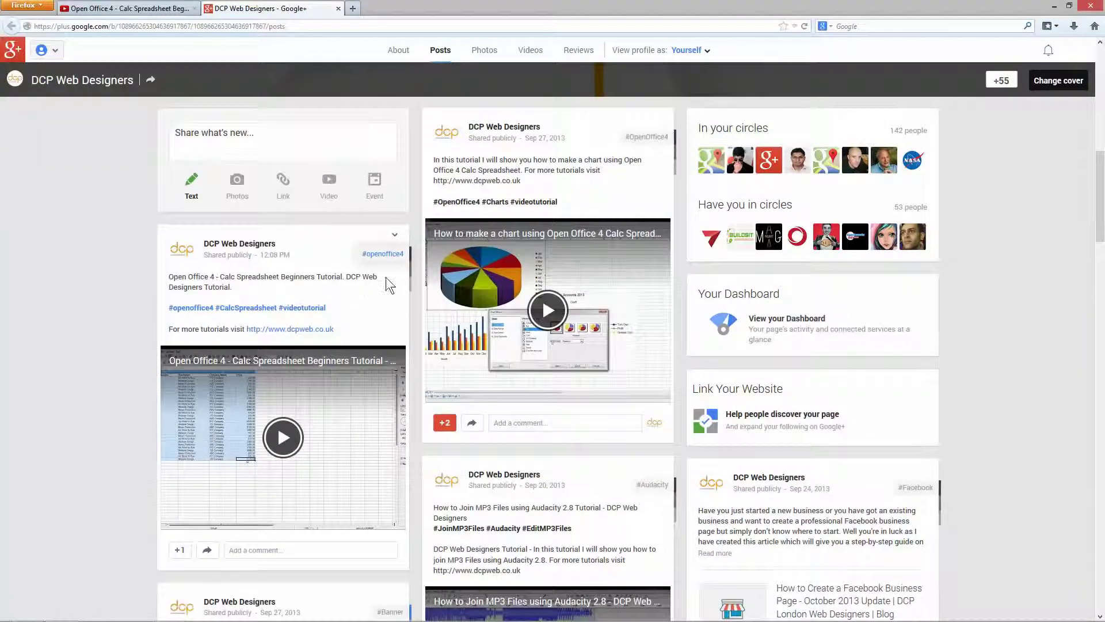
{"action": "mouse_move", "coordinate": [381, 254]}
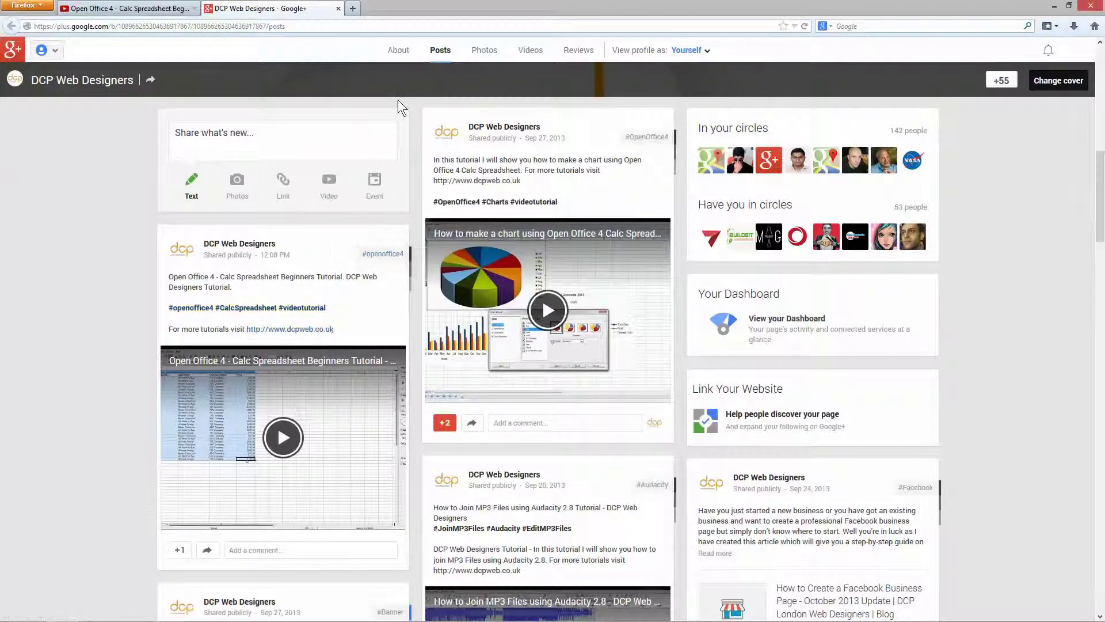
Step: Play the new post's embedded Calc tutorial video, then pause it at 00:03
{"action": "left_click", "coordinate": [283, 437]}
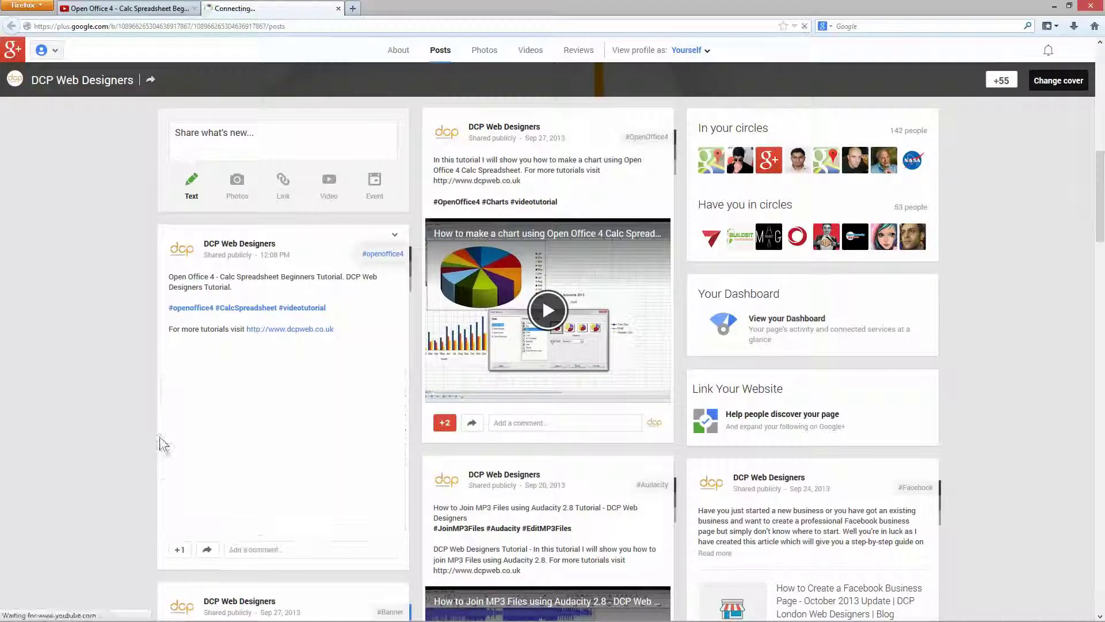
{"action": "scroll", "coordinate": [110, 441], "scroll_direction": "down", "scroll_amount": 2}
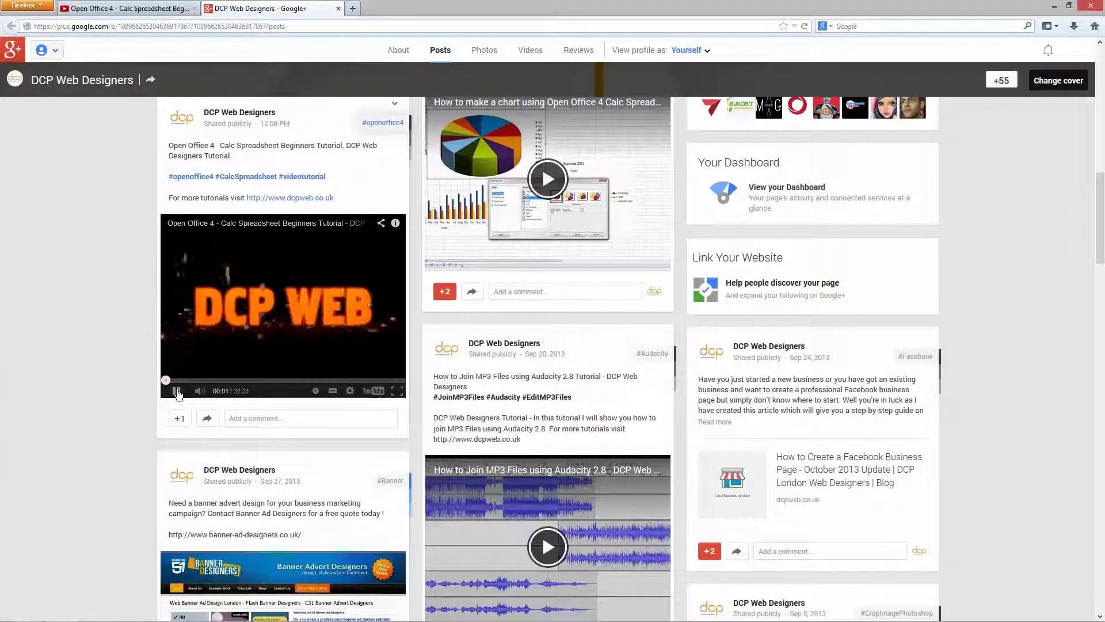
{"action": "left_click", "coordinate": [178, 393]}
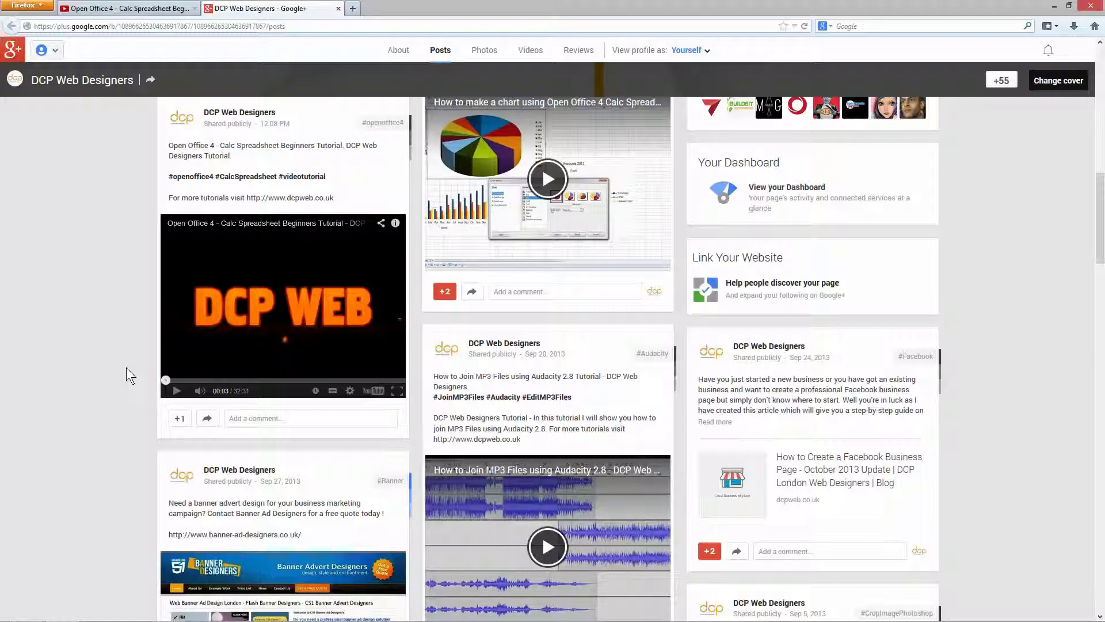
{"action": "scroll", "coordinate": [95, 357], "scroll_direction": "down", "scroll_amount": 3}
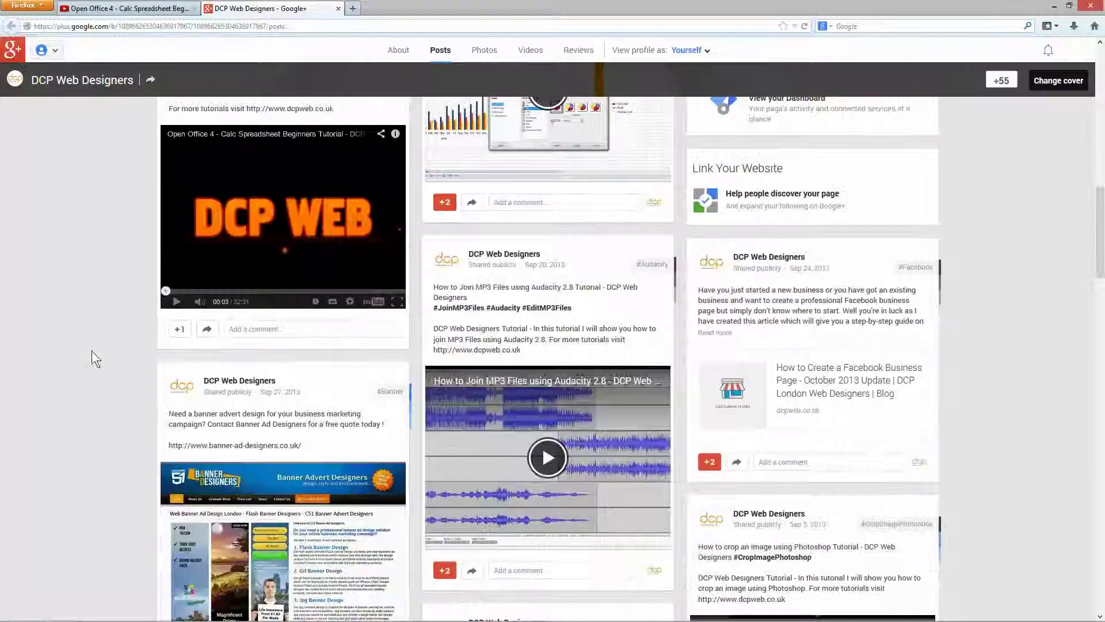